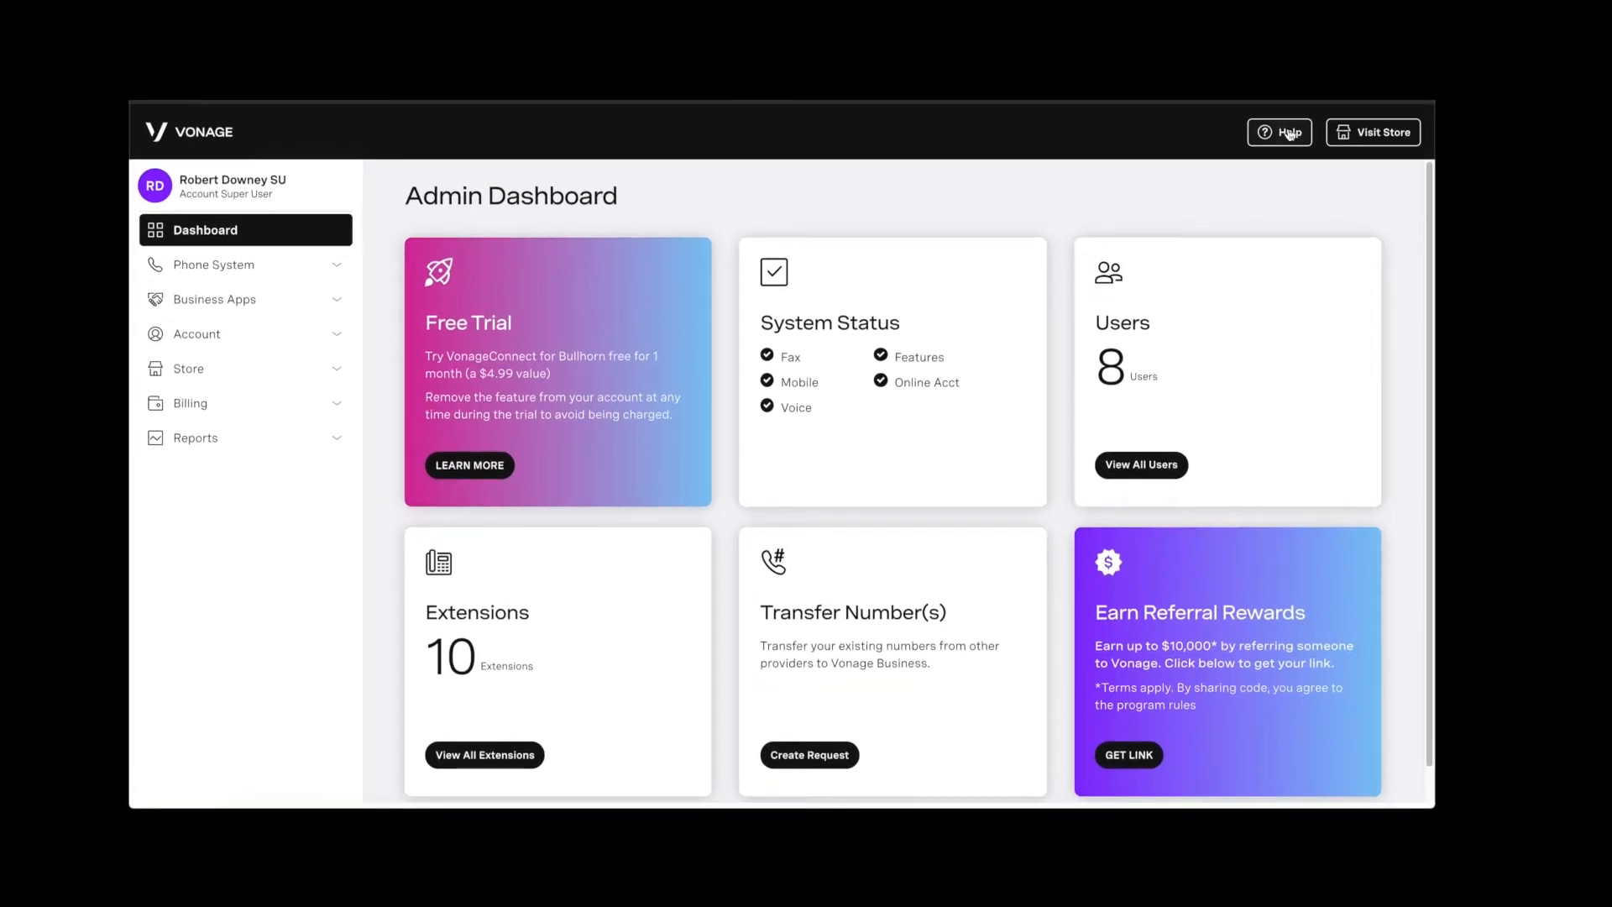
Search the store's add-ons for "smart" and add one Smart Number to the cart
left_click(1386, 133)
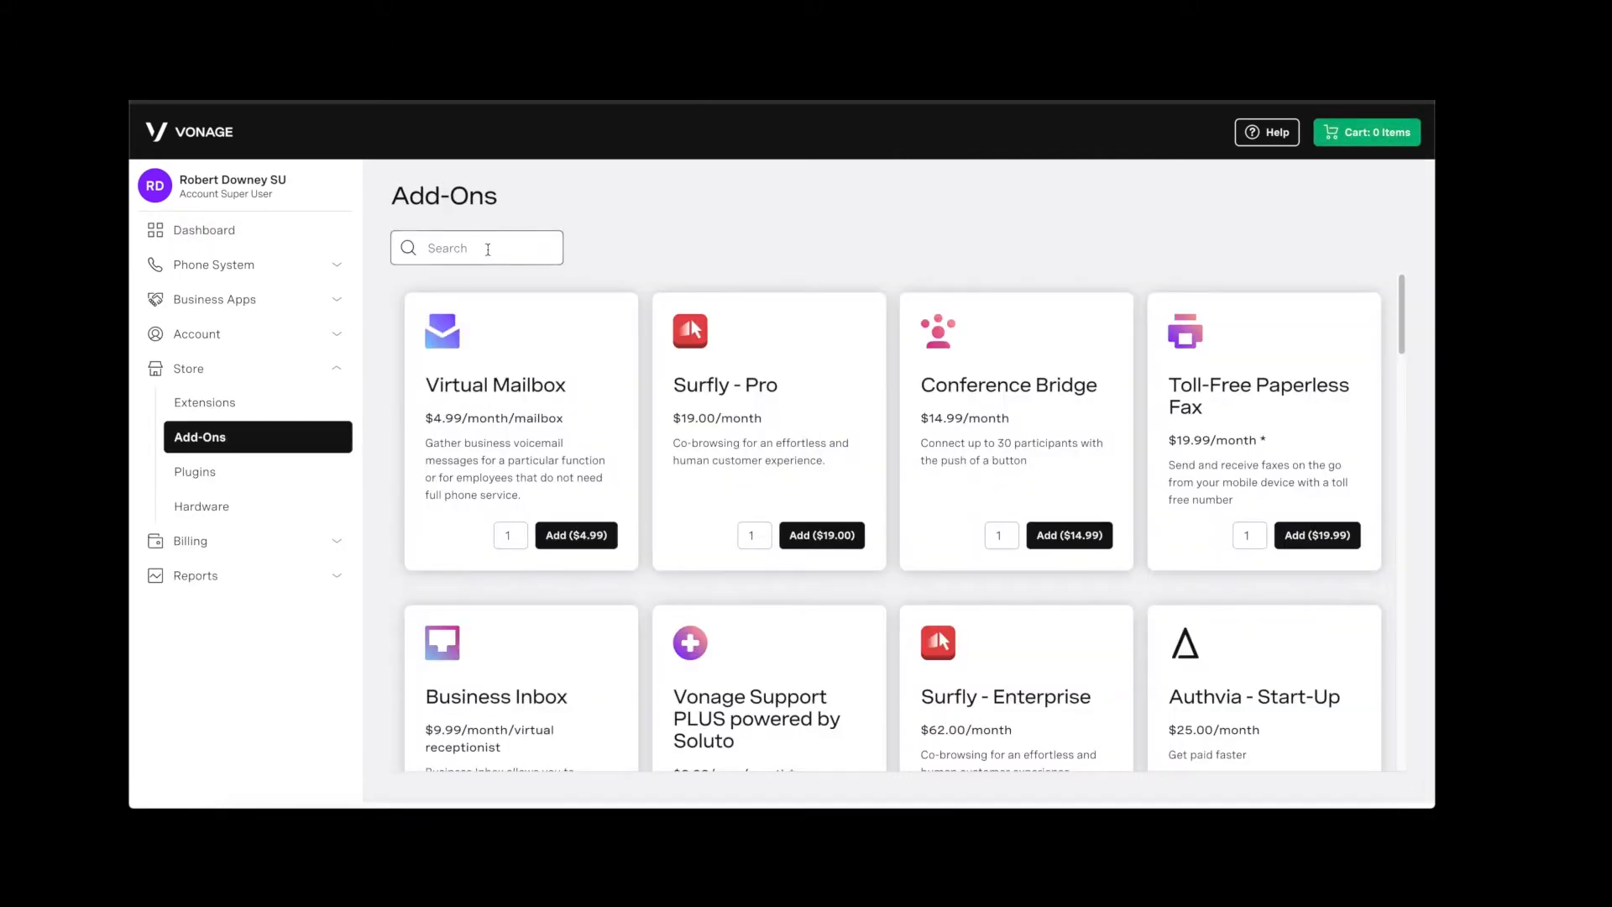
type("smart")
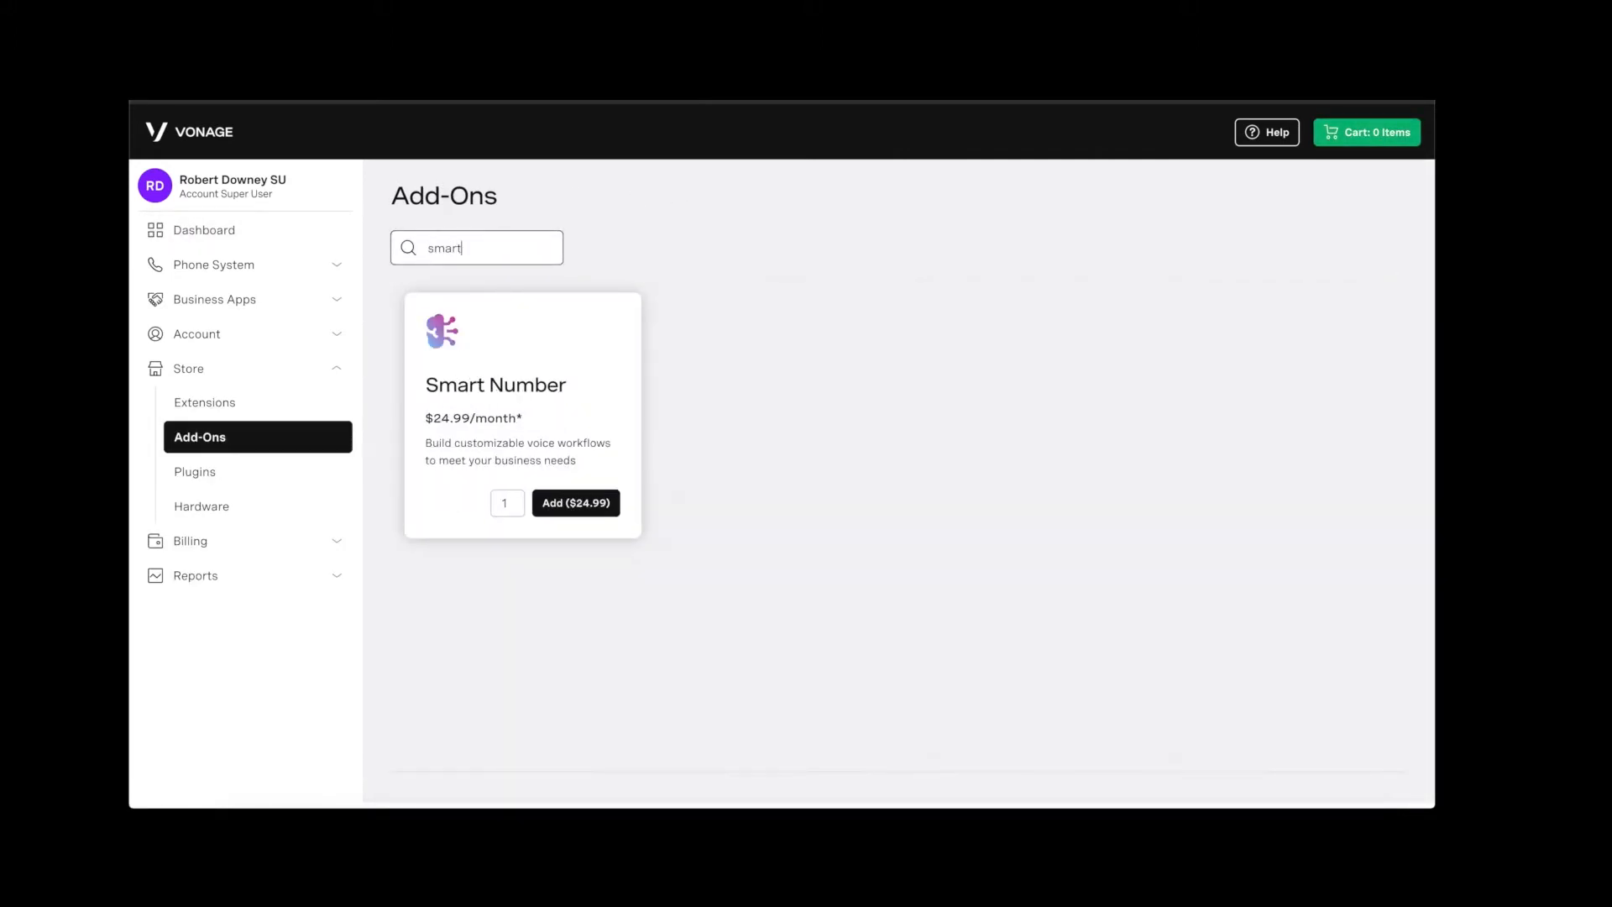
left_click(547, 506)
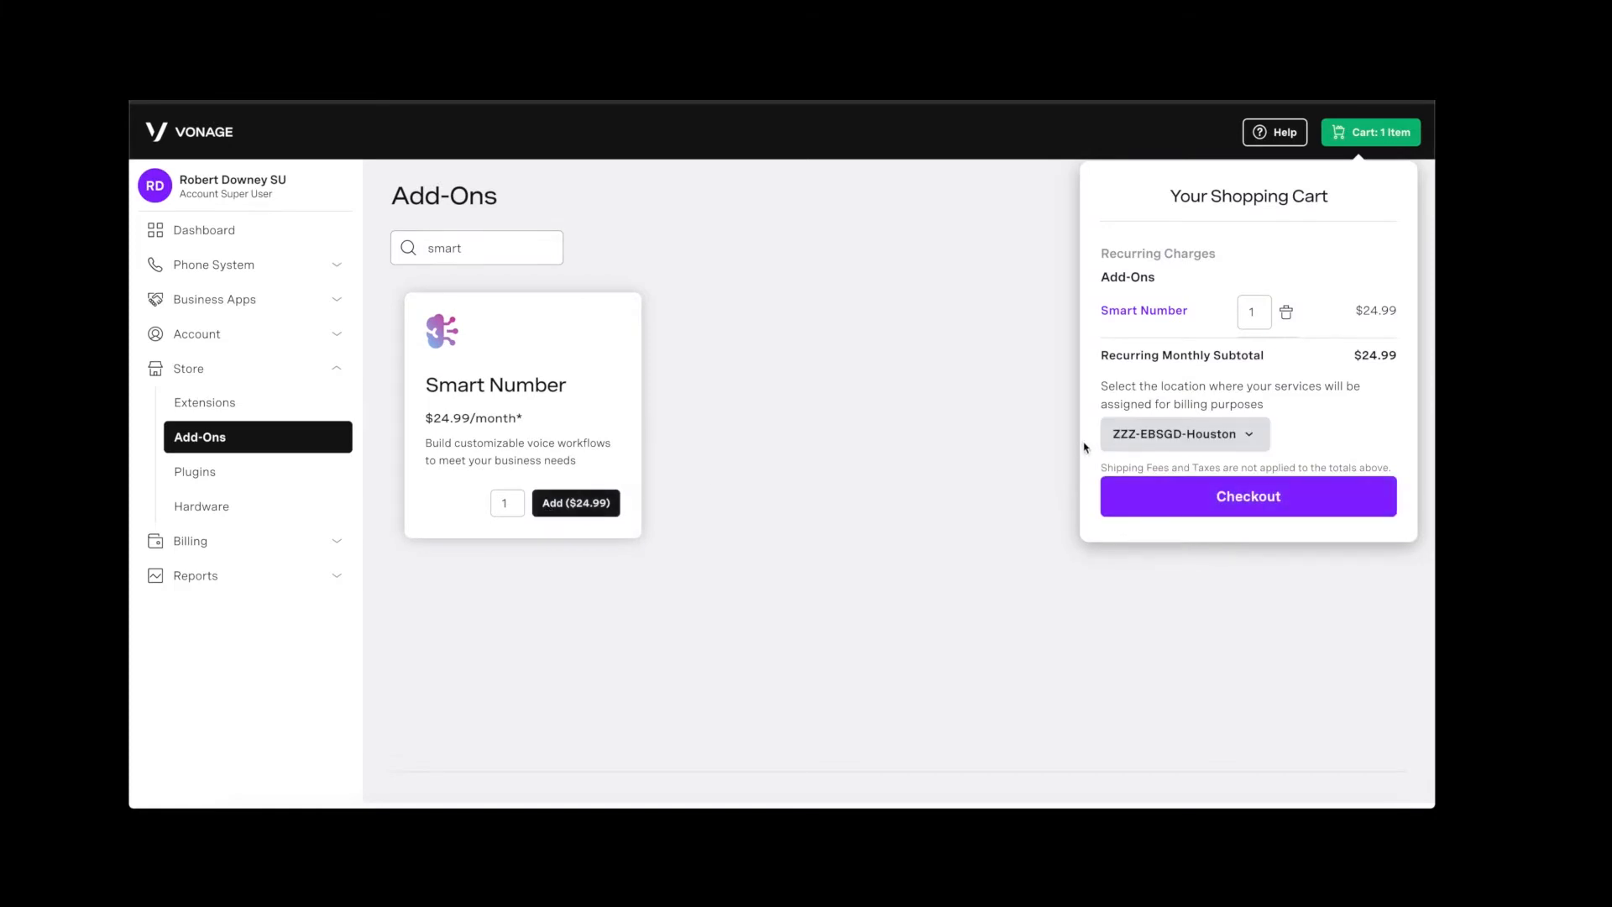
Check out the cart, submit the Smart Number order and return to the dashboard
left_click(1196, 508)
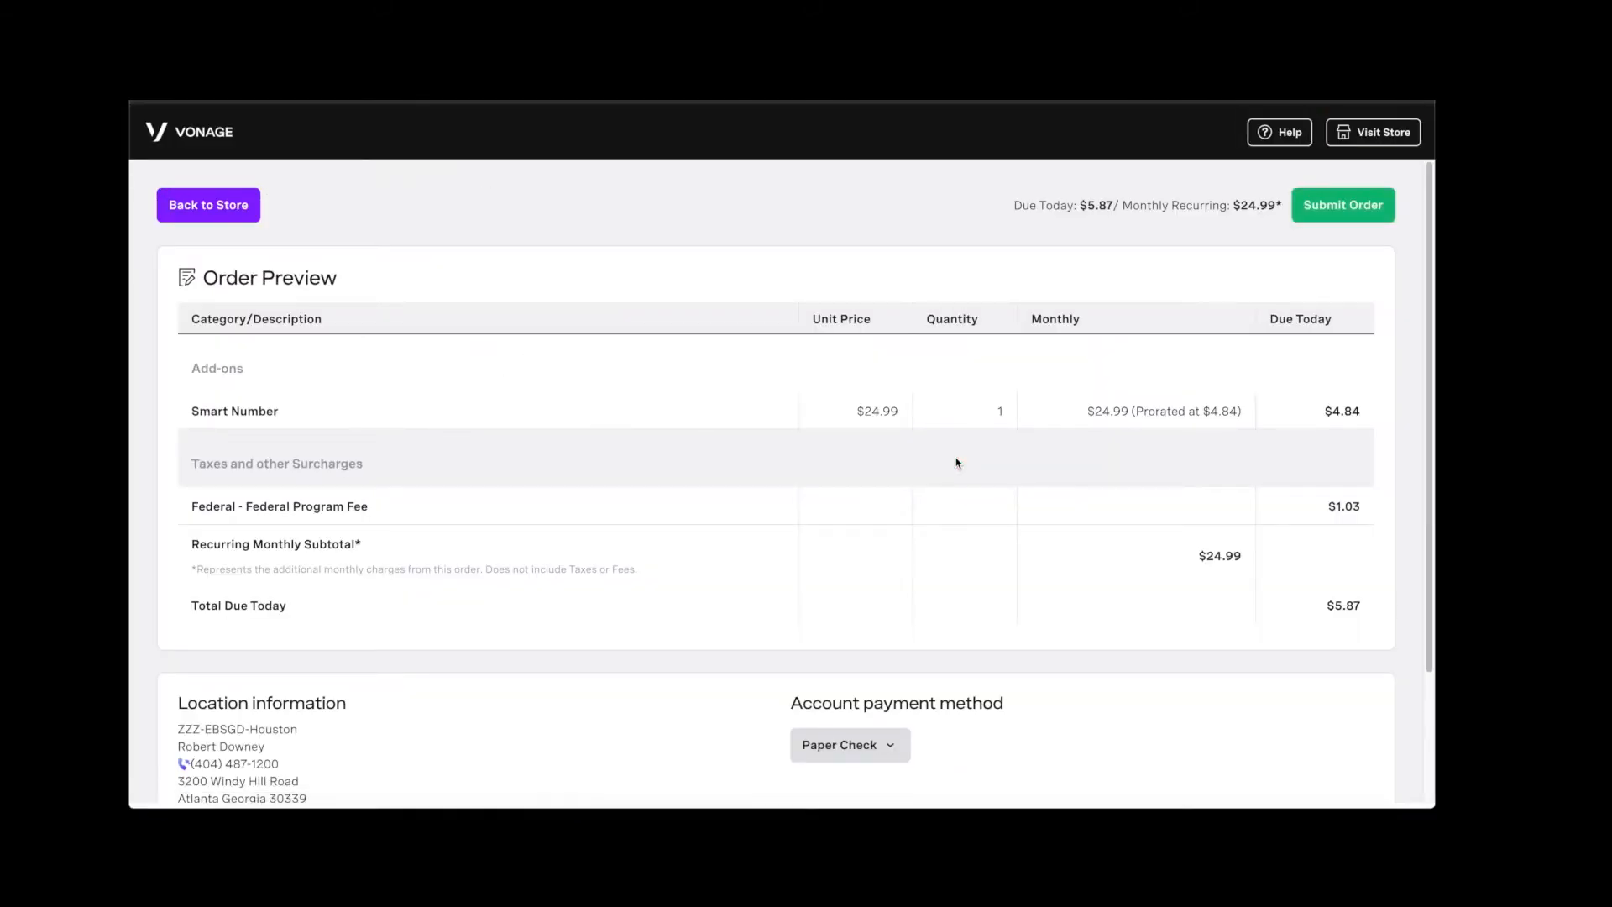
left_click(1320, 225)
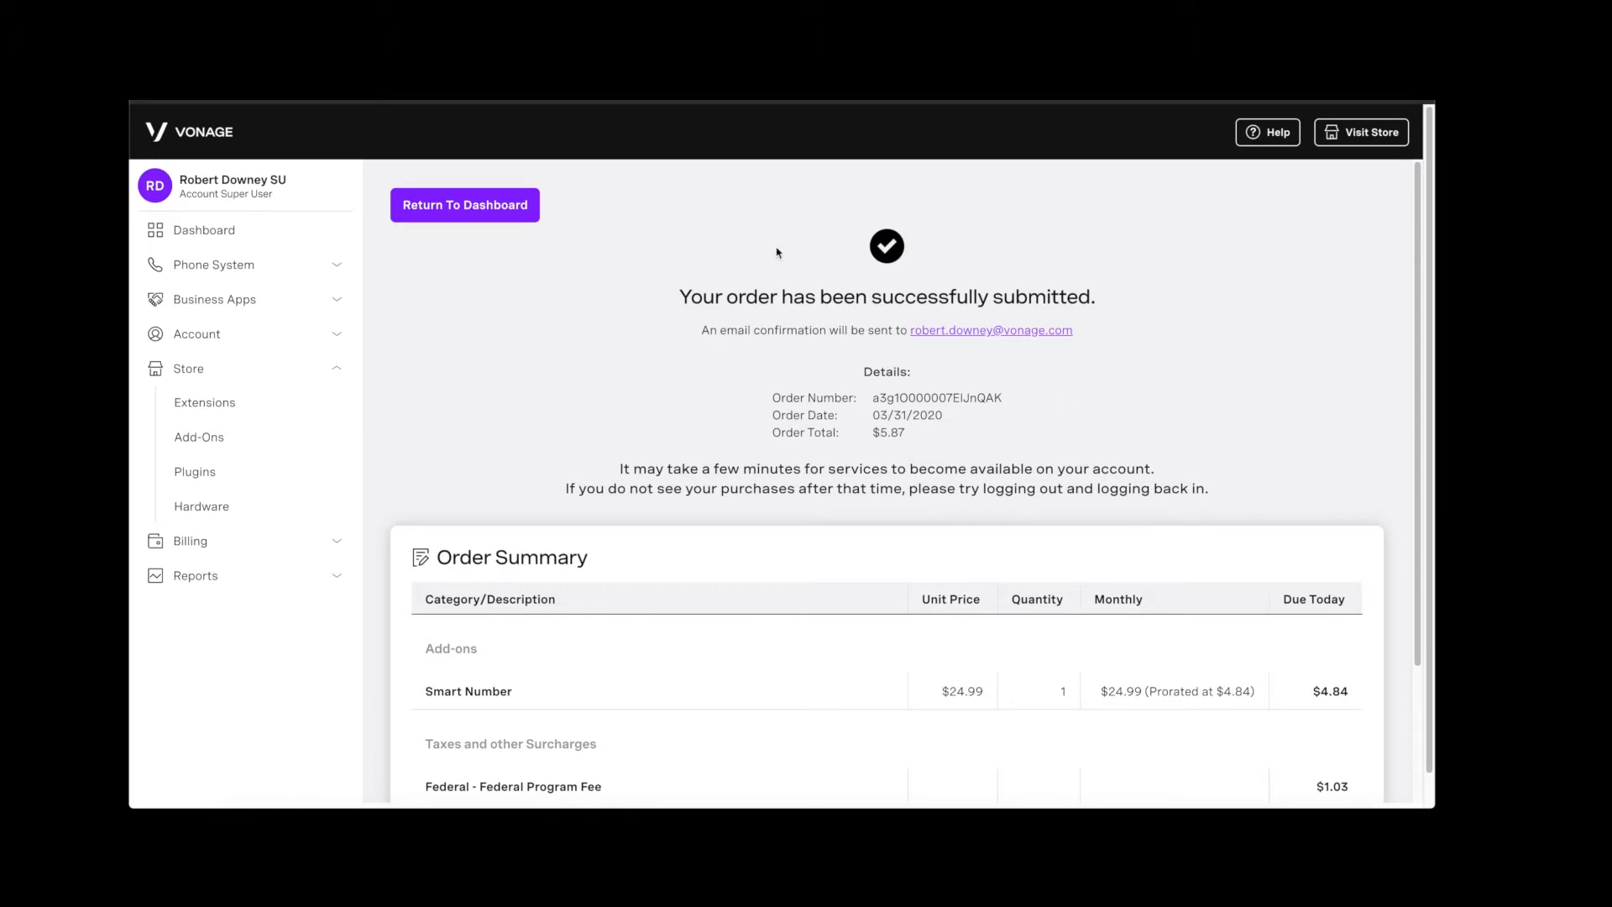
left_click(493, 215)
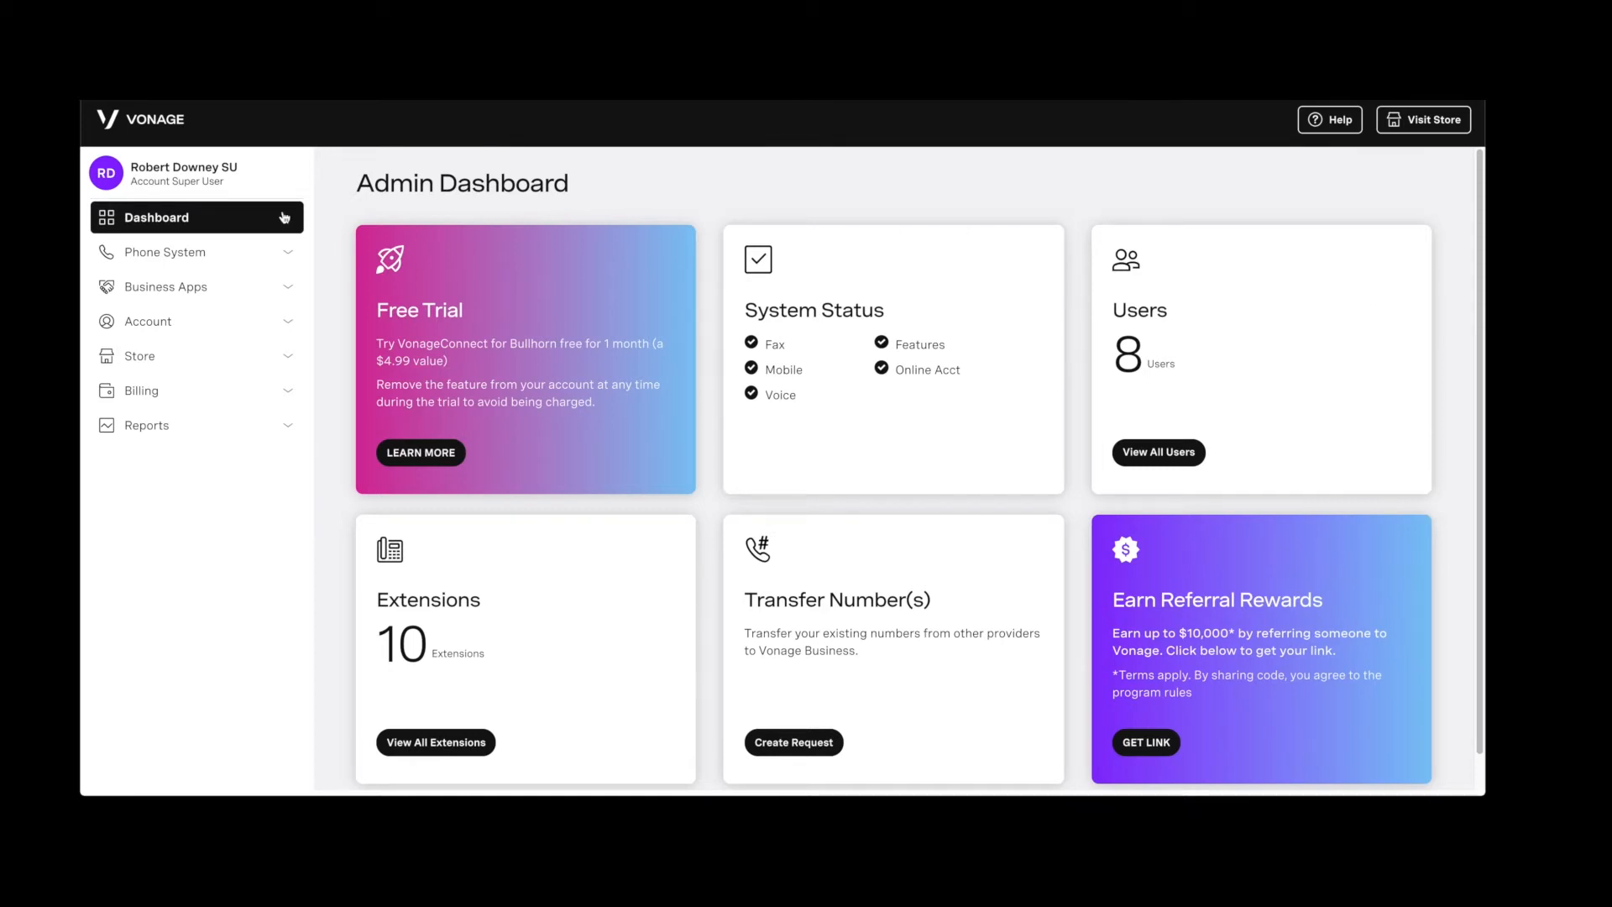
Open the first Smart Number that is not set up yet and name it Holiday Scheduler
left_click(176, 291)
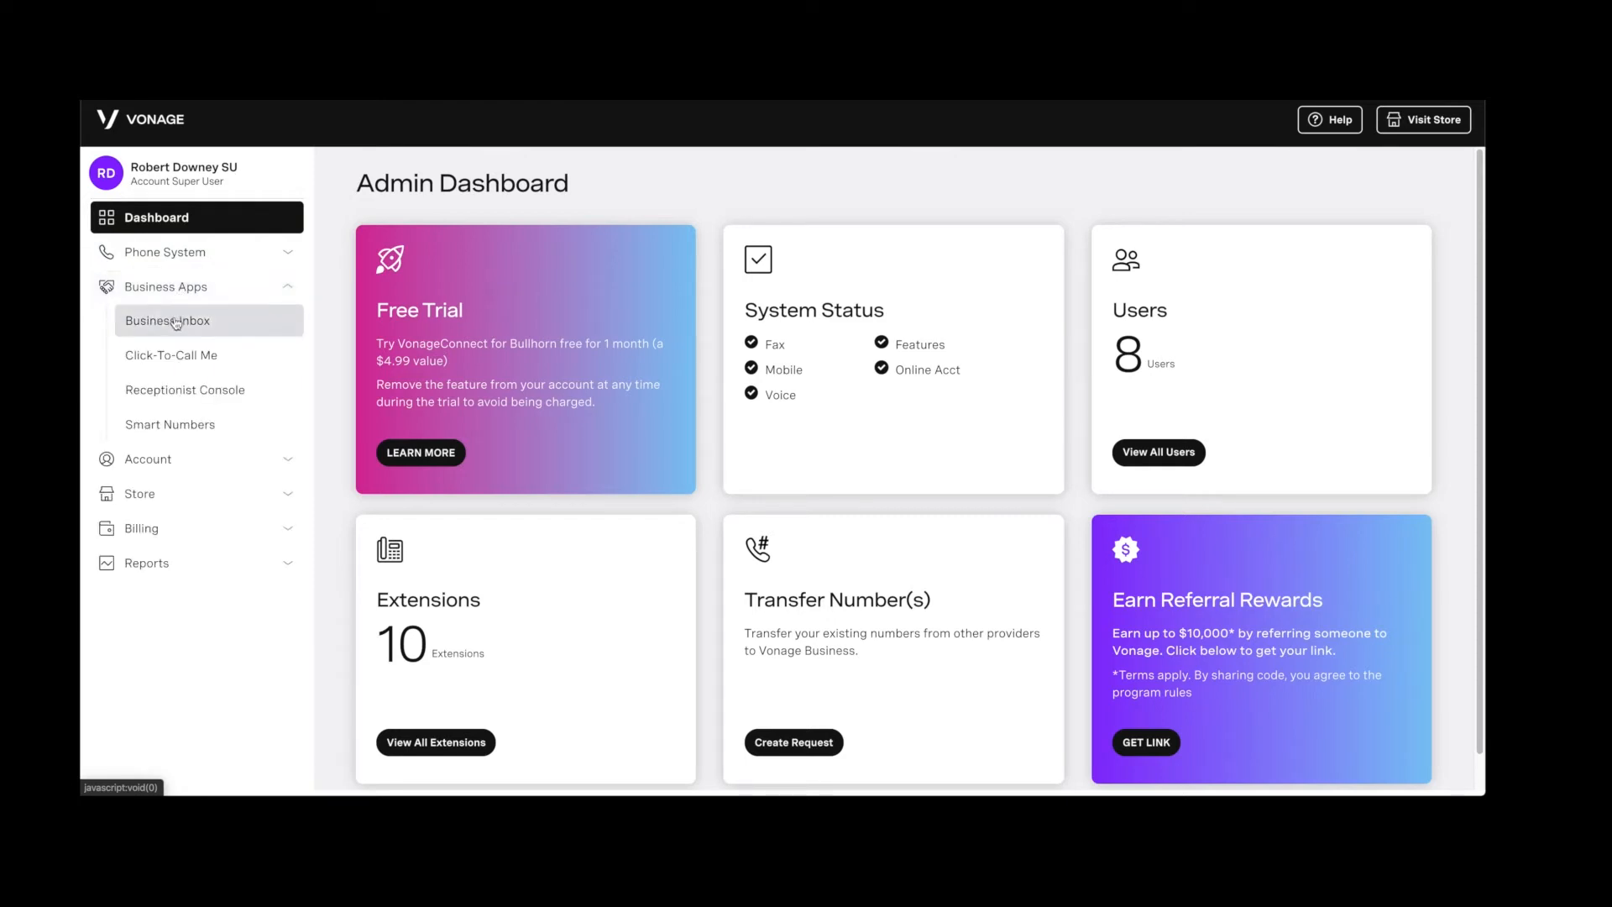
left_click(180, 424)
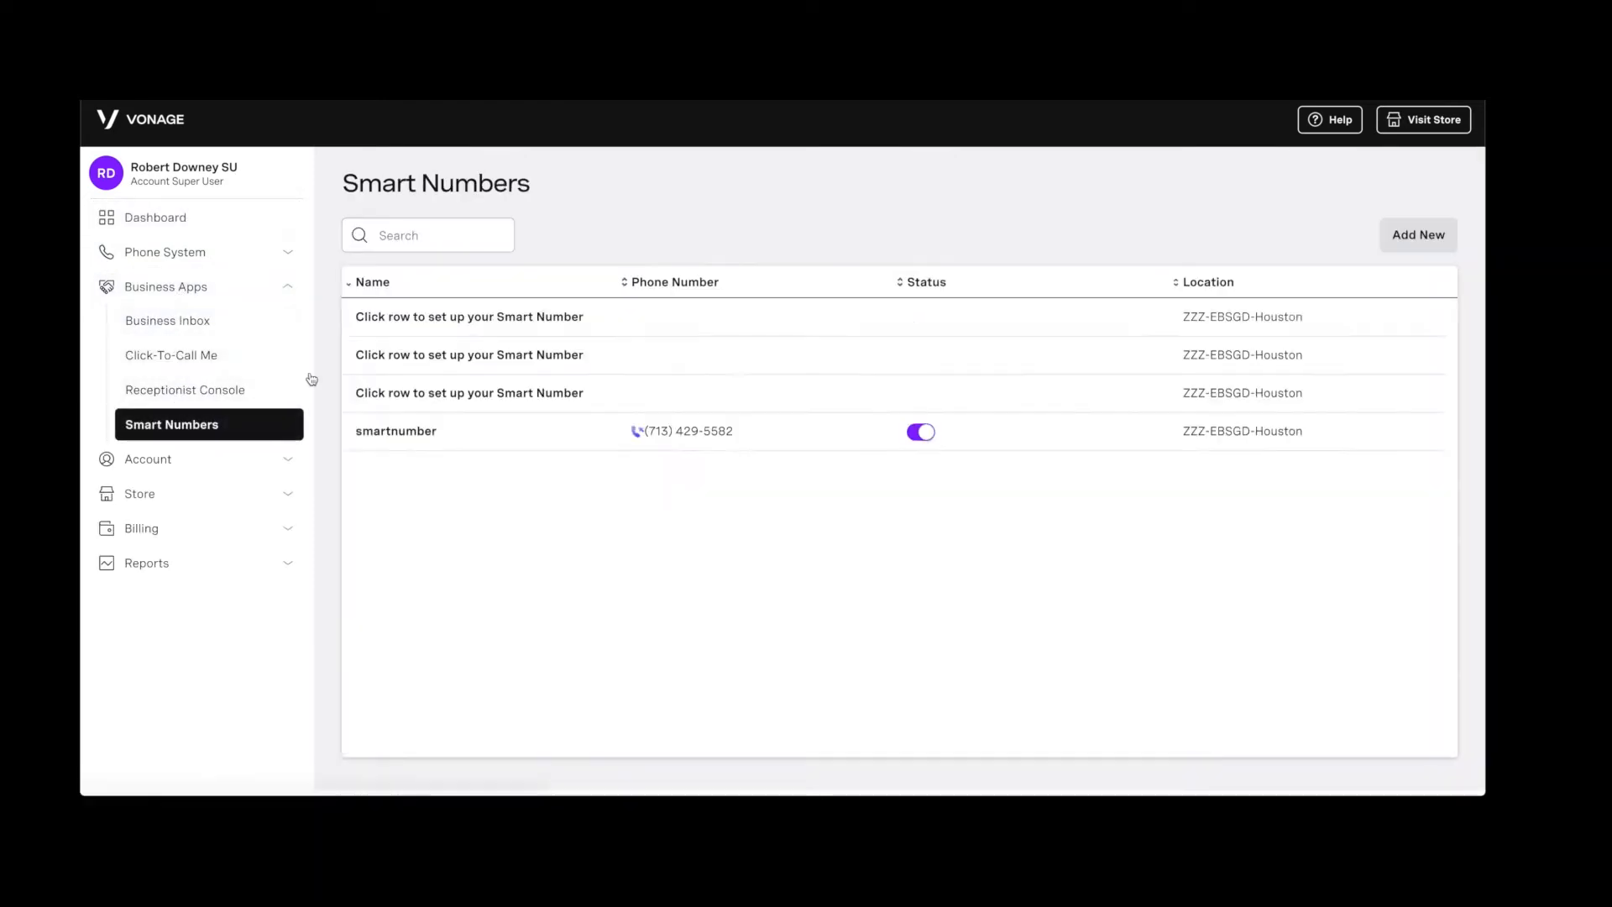
left_click(553, 326)
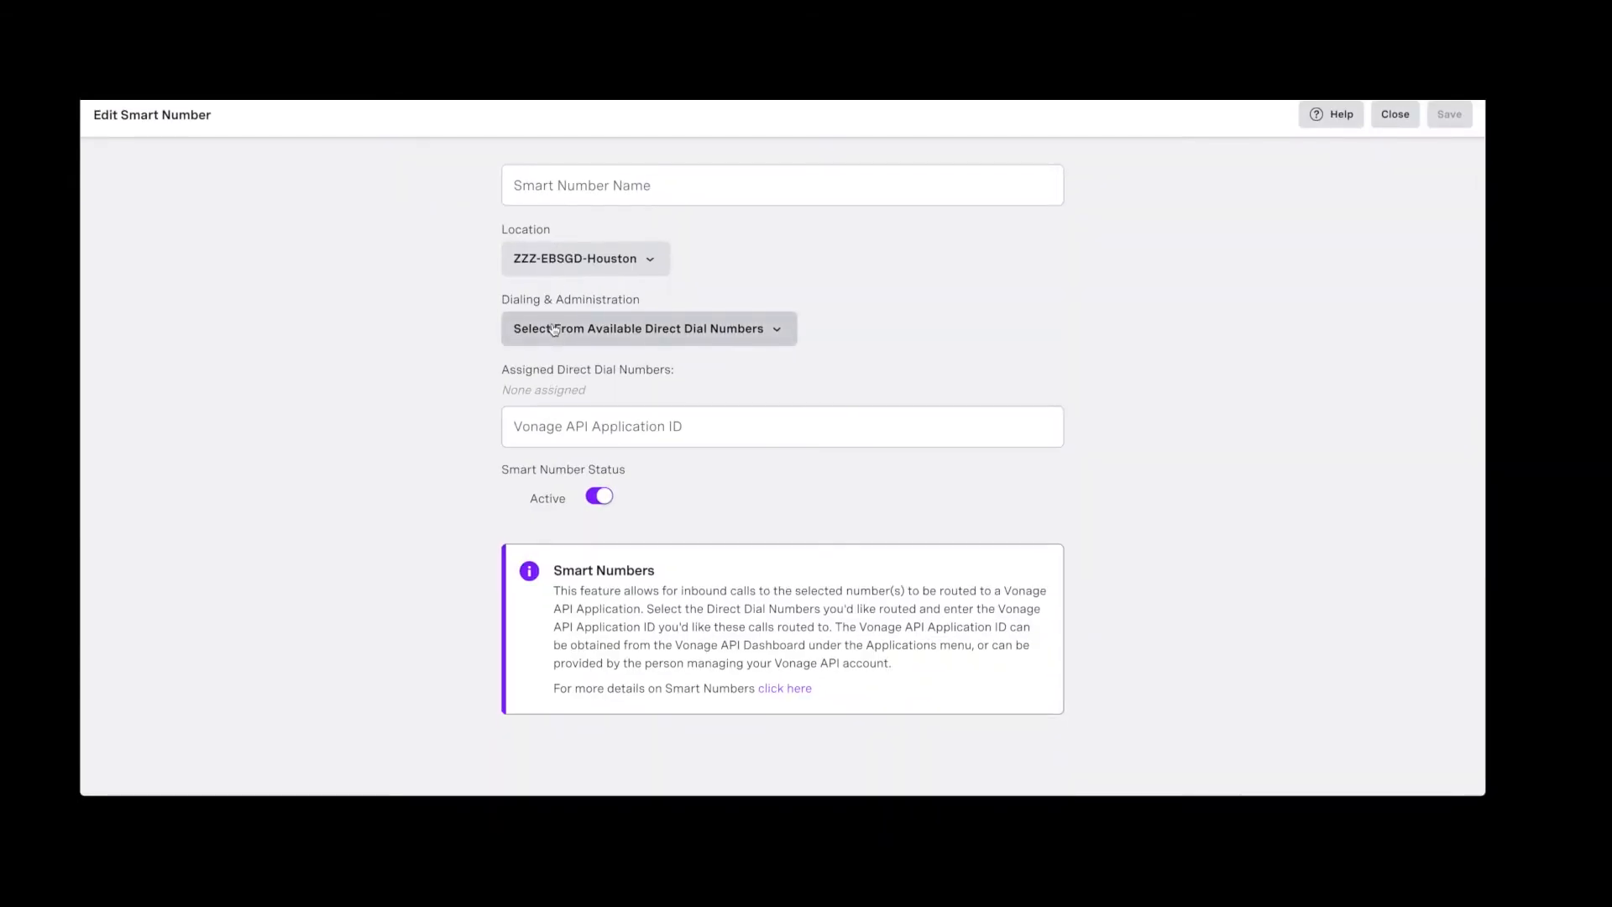
left_click(606, 192)
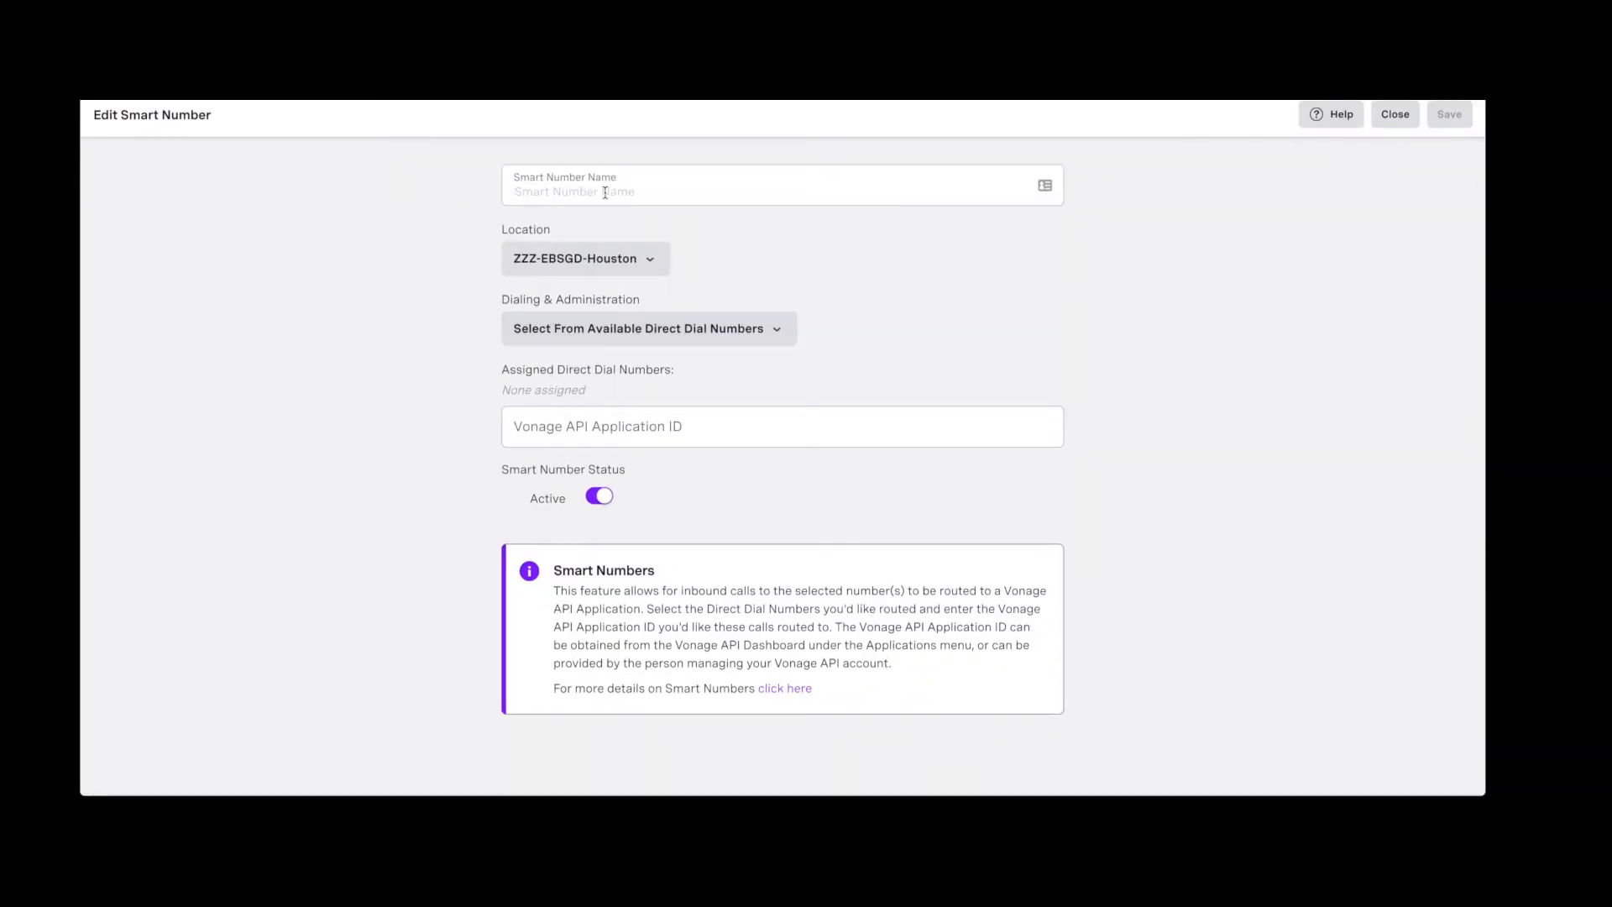
type("Holiday S")
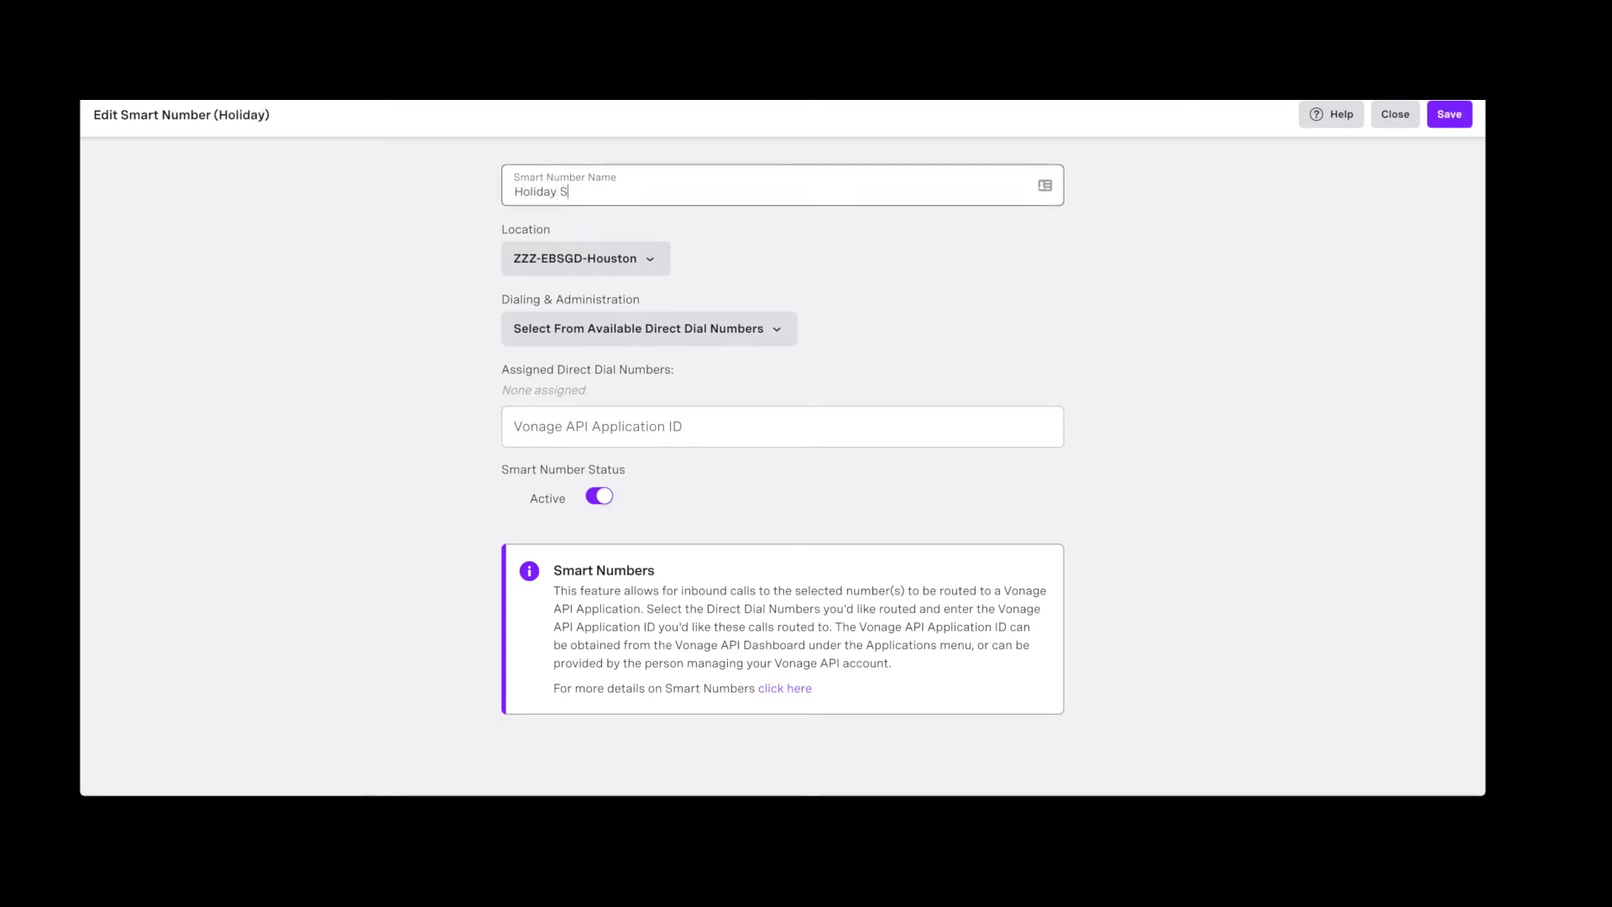
type("cheduler")
Assign the first available direct dial number to the Smart Number, then save it with its status set to inactive
left_click(638, 330)
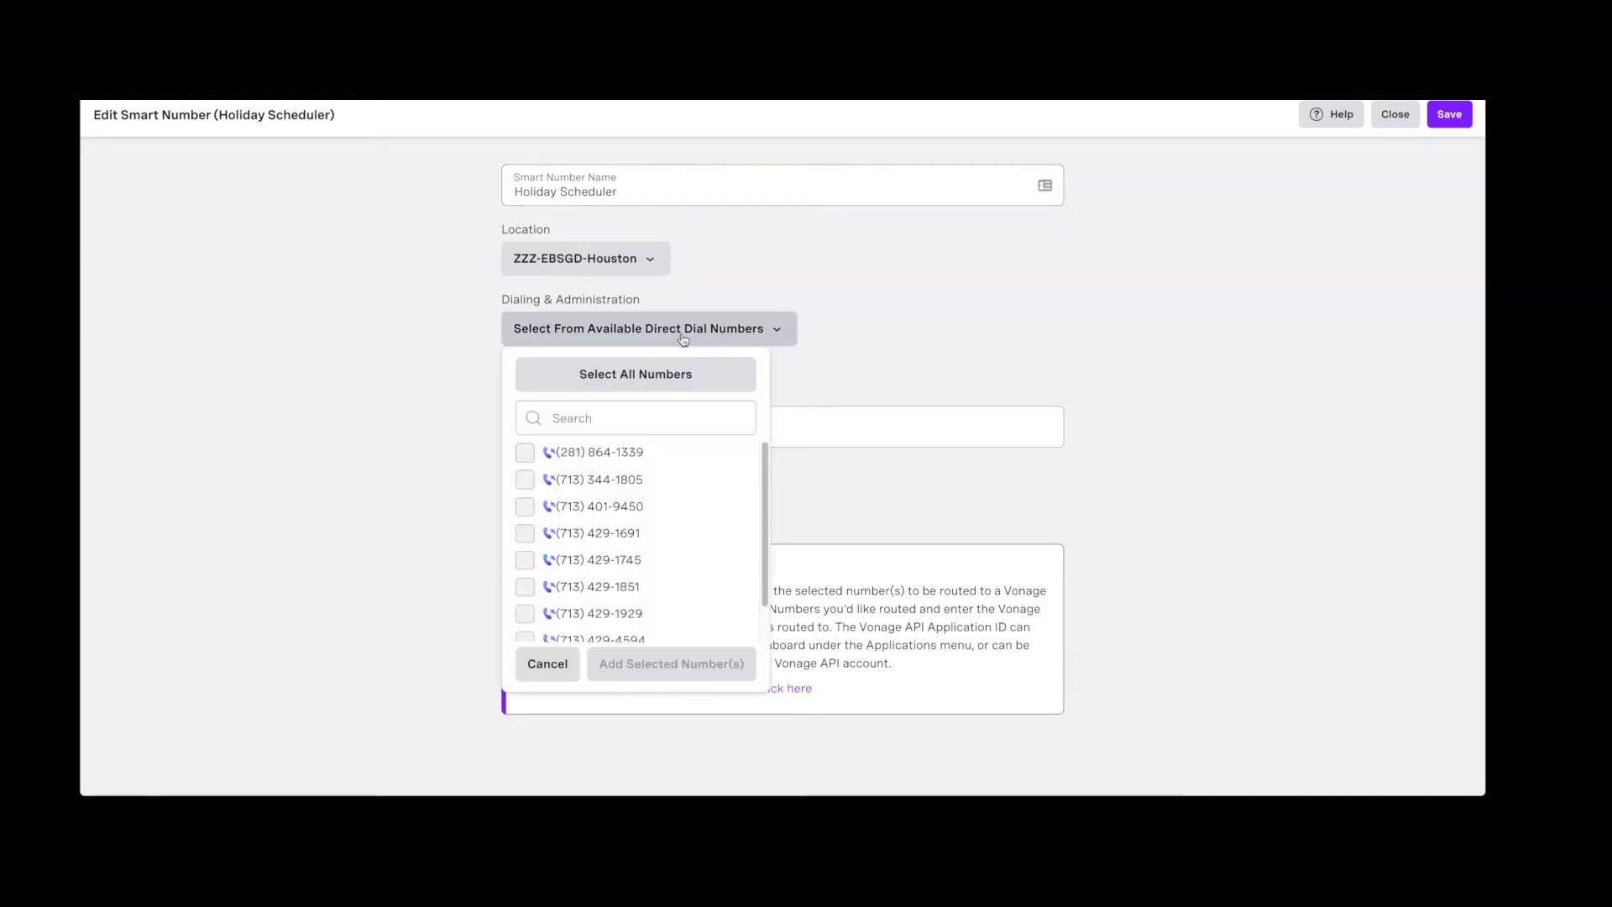
left_click(526, 455)
left_click(630, 665)
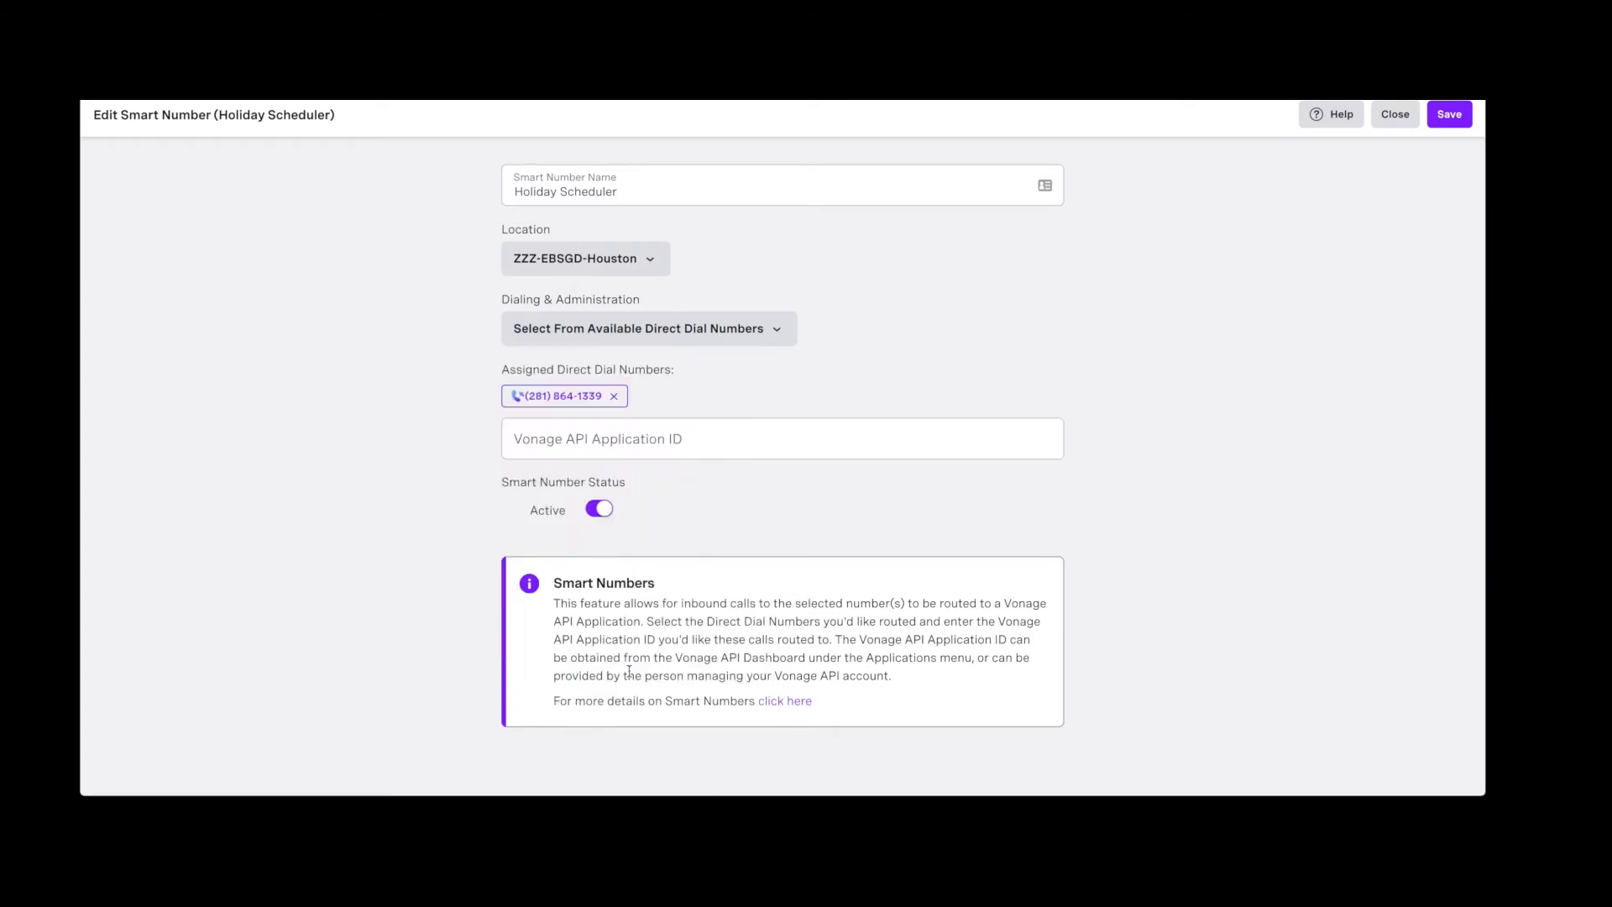
left_click(597, 512)
left_click(1448, 115)
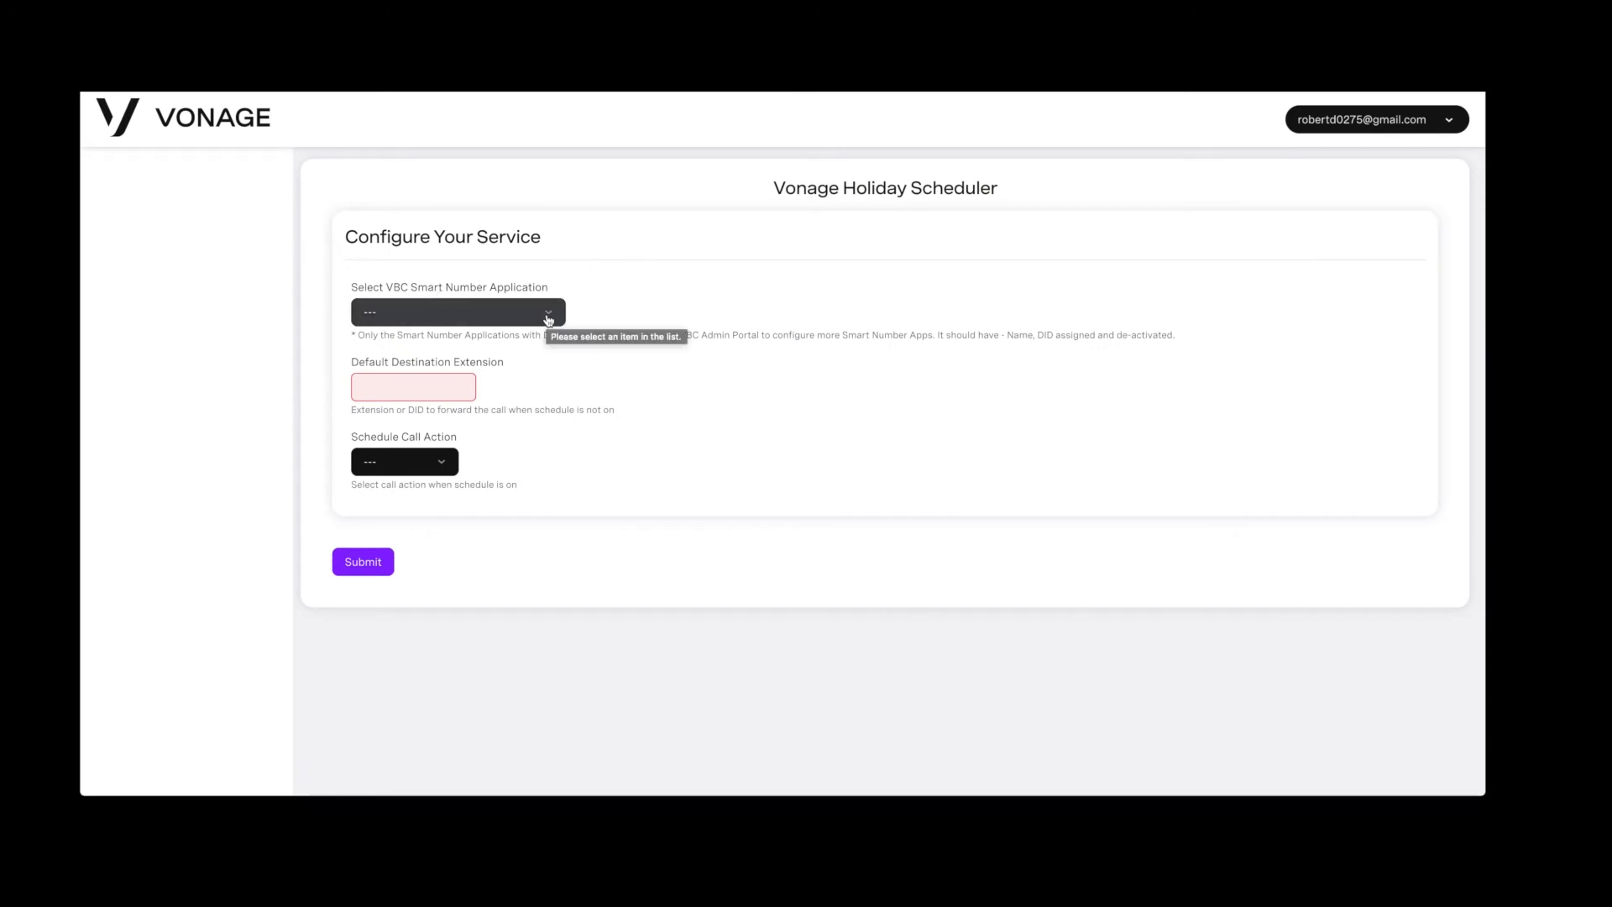
Select the Holiday Scheduler Smart Number application and set its default destination extension to 4701
left_click(548, 319)
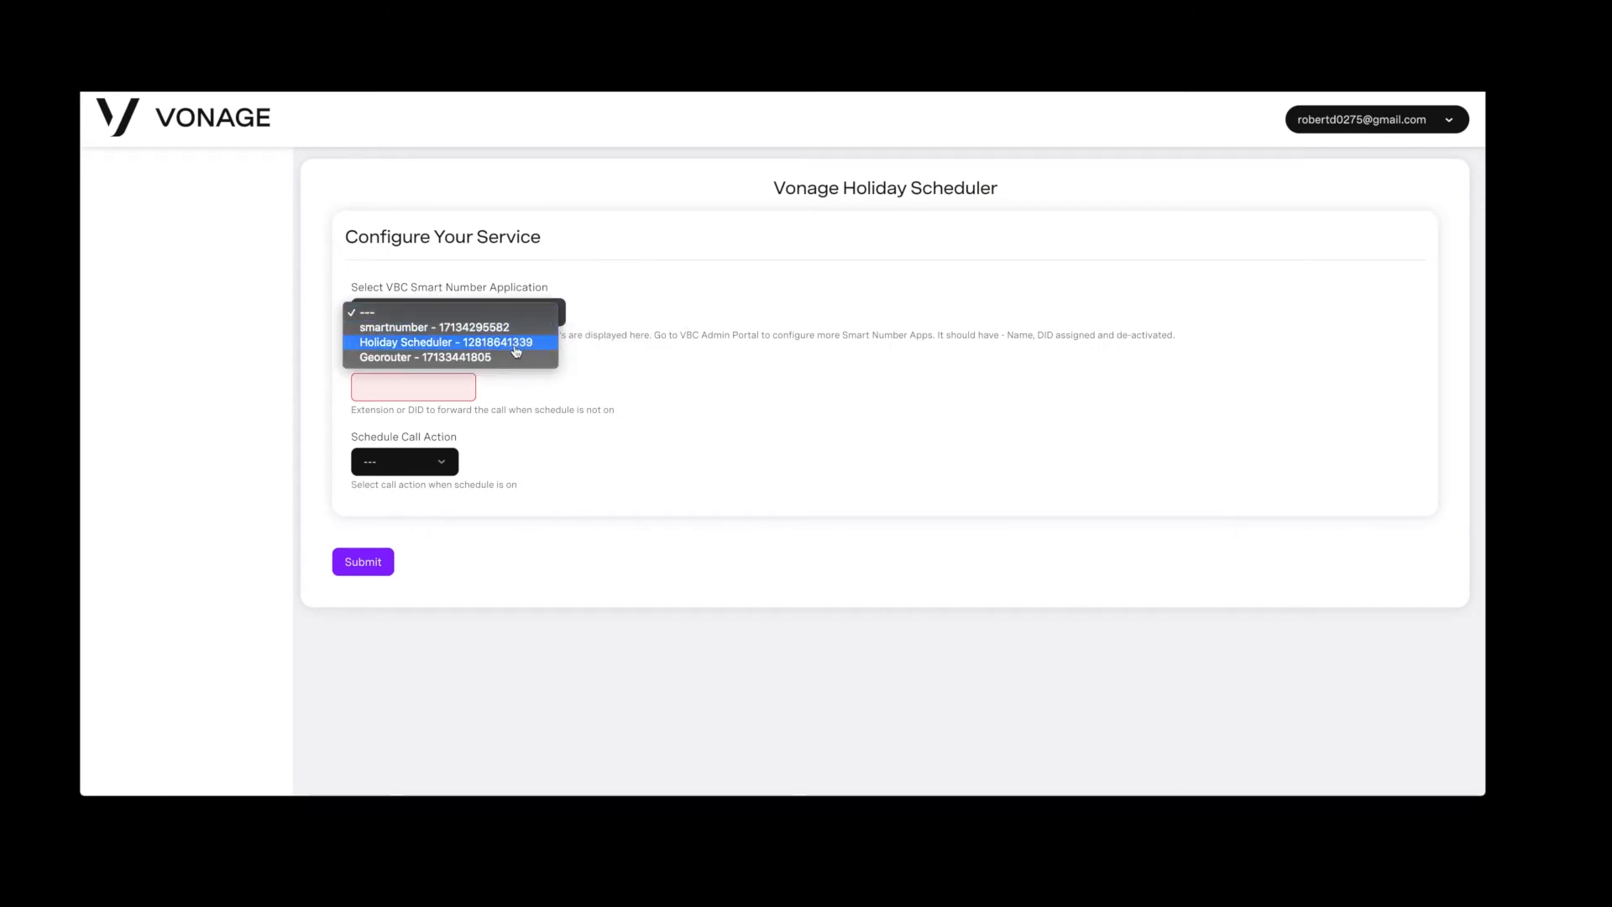
left_click(515, 344)
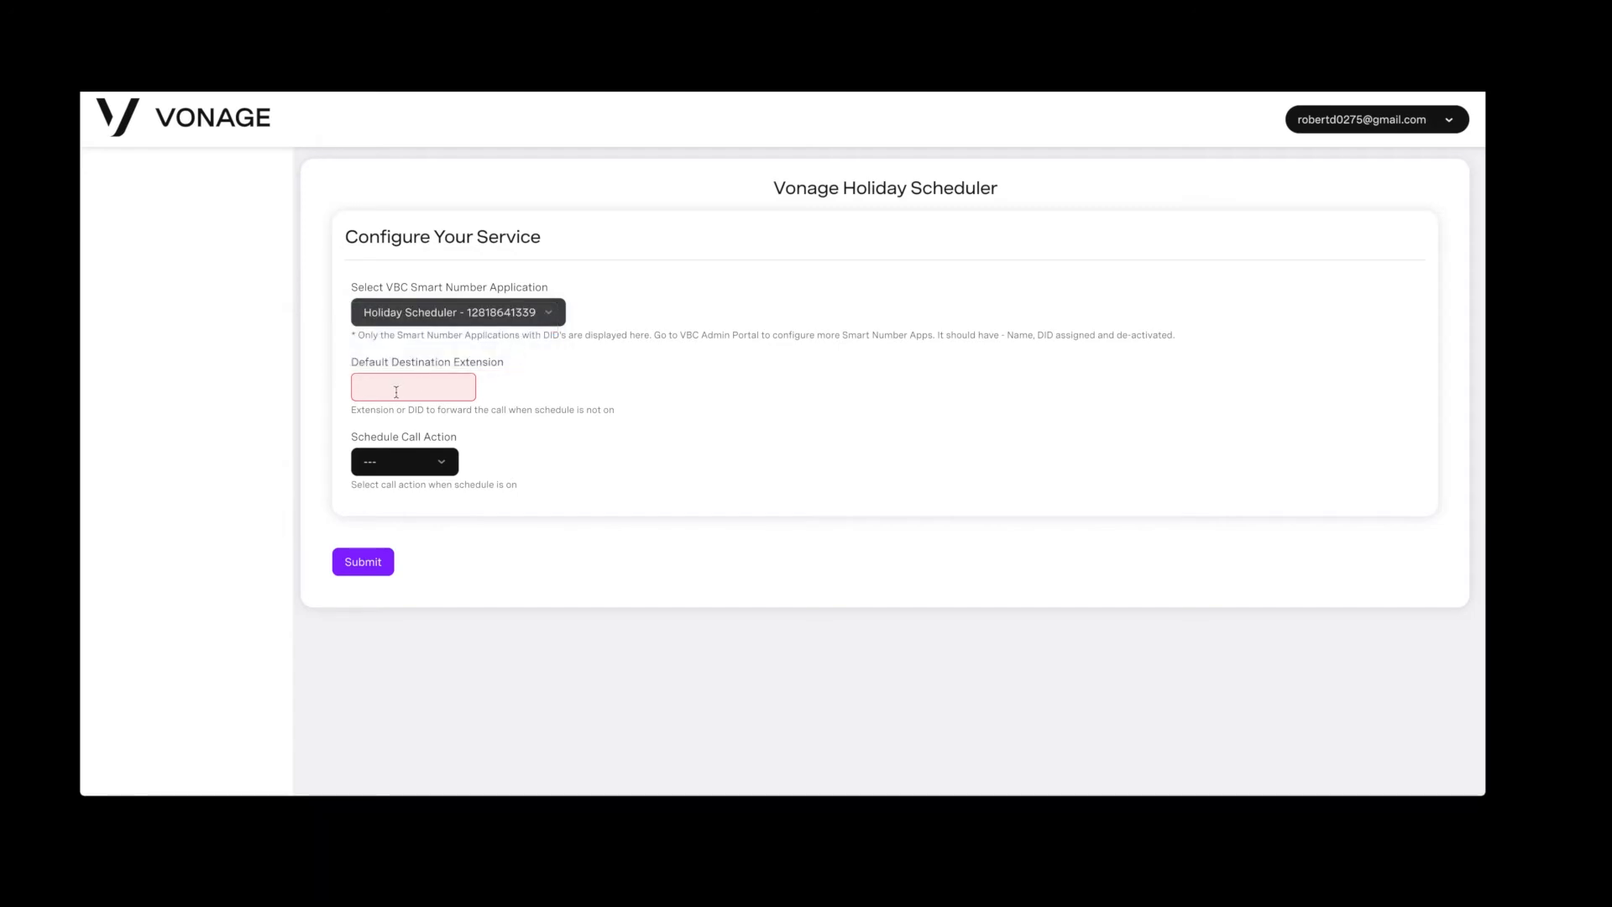
left_click(396, 388)
type("4701")
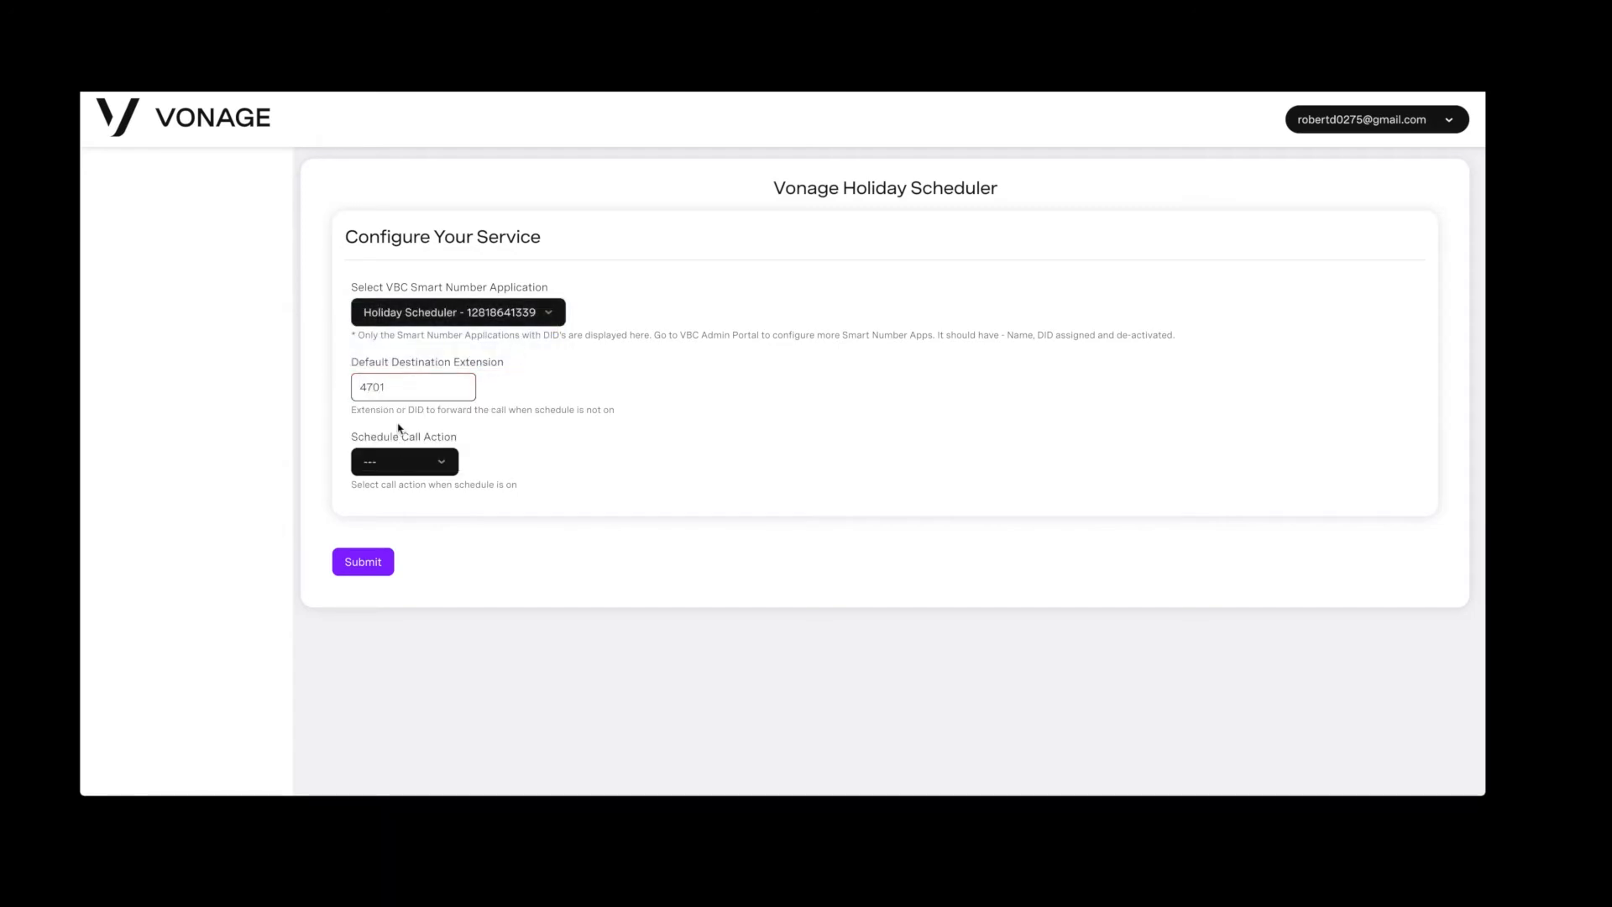
Set the schedule call action to Forward Call with the first suggested phone number as destination, and submit the configuration
left_click(424, 465)
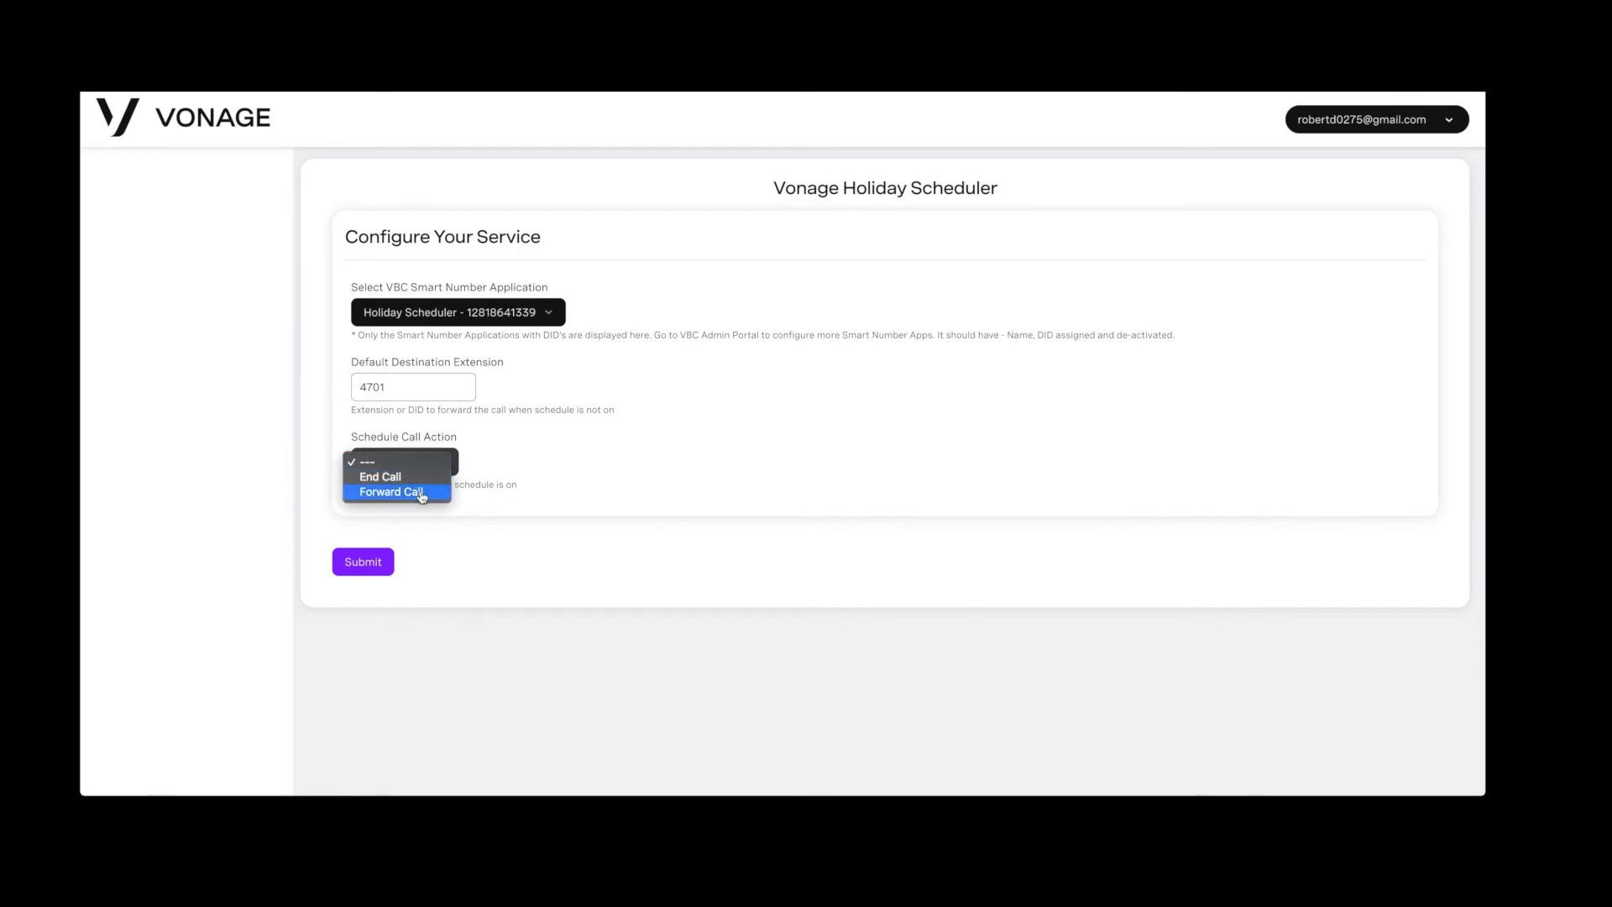
left_click(421, 496)
left_click(938, 462)
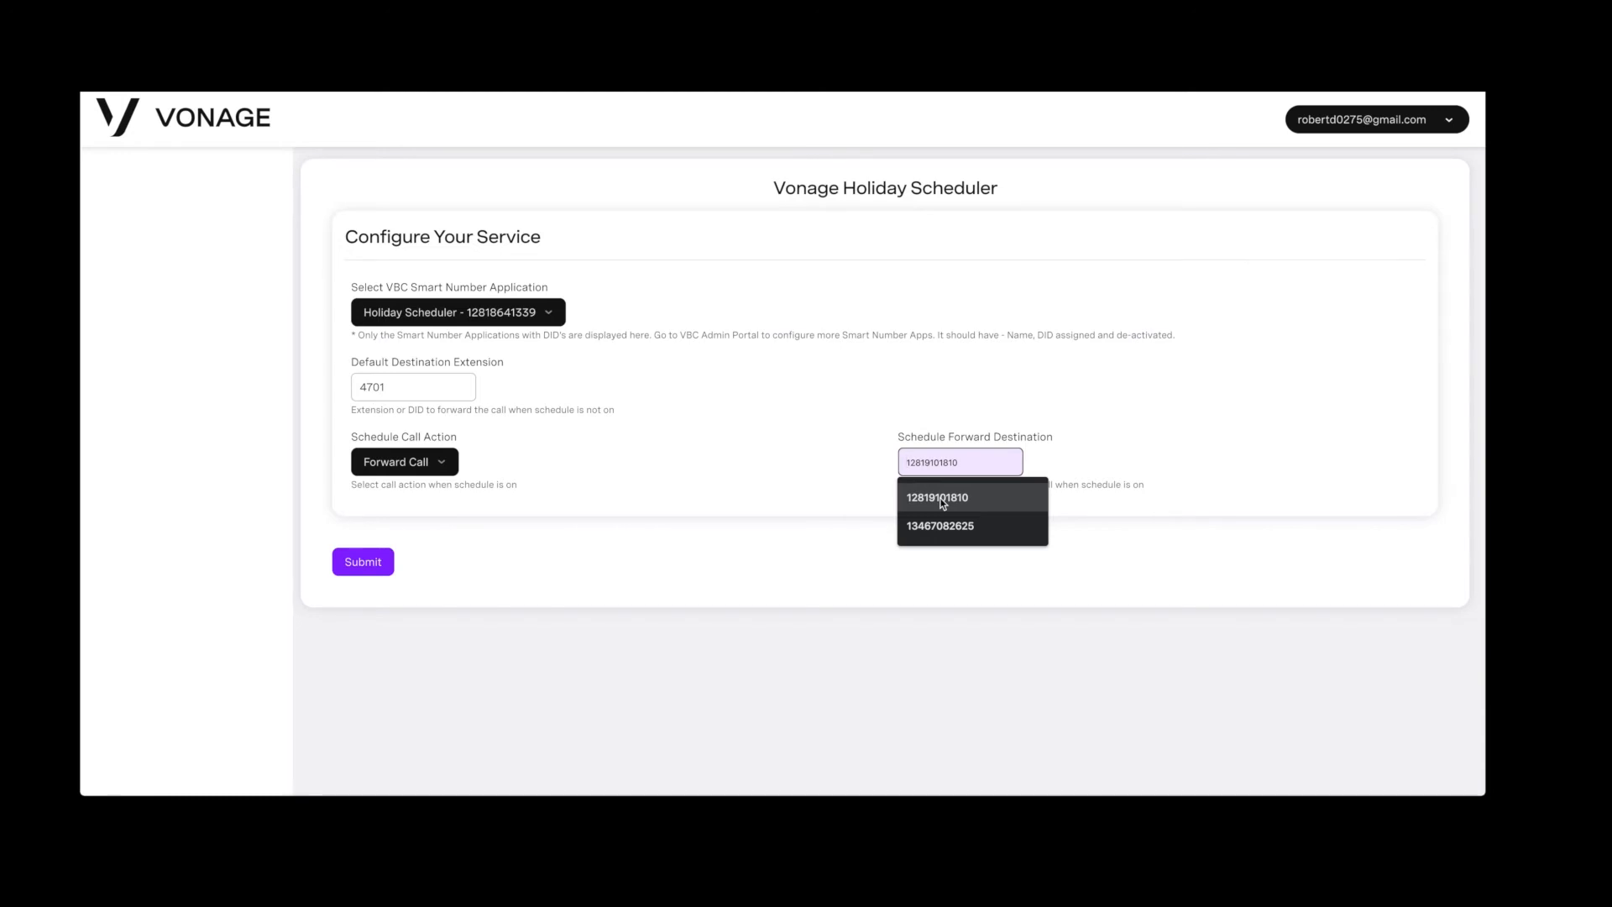
left_click(942, 499)
left_click(364, 571)
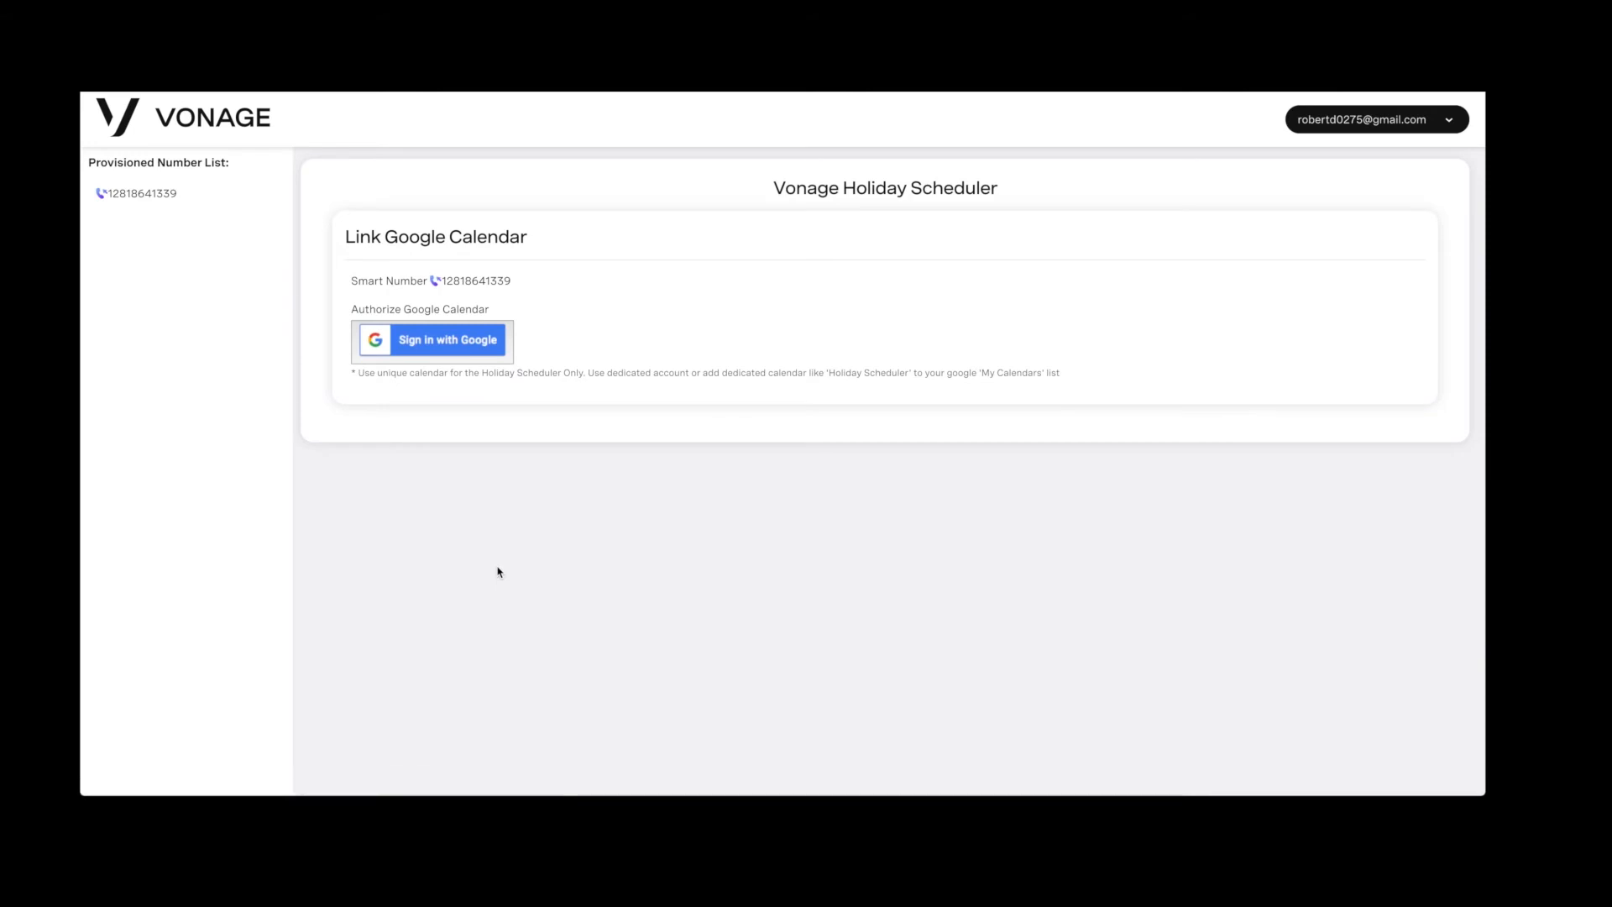
Sign in with the Google account and allow Vonage Holiday Scheduler to view its calendars
left_click(451, 348)
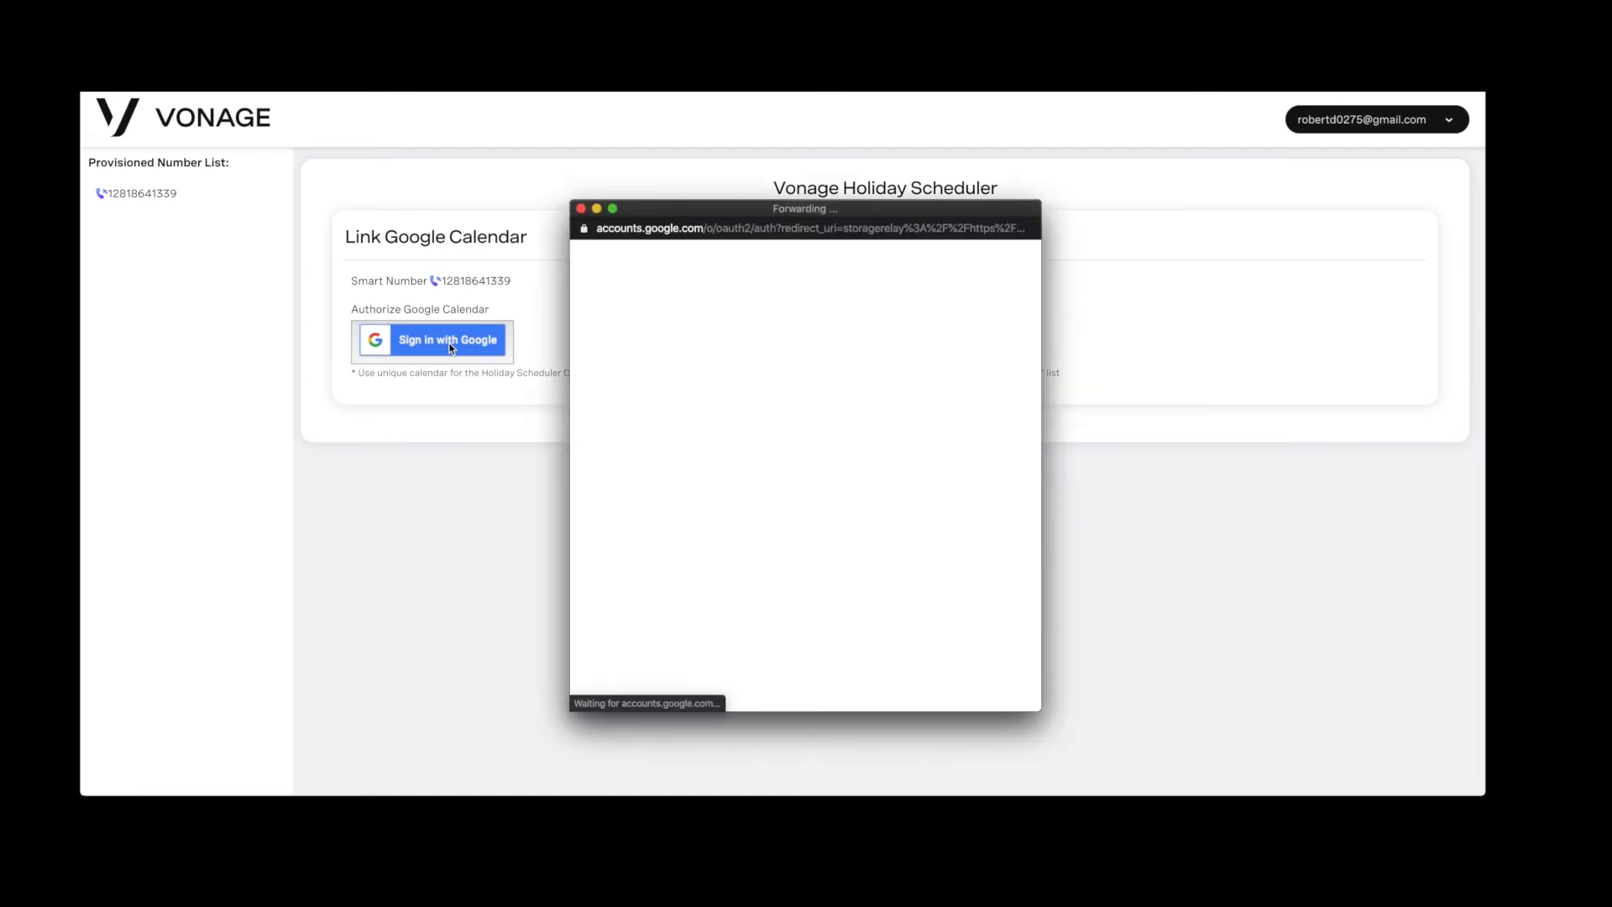
left_click(735, 431)
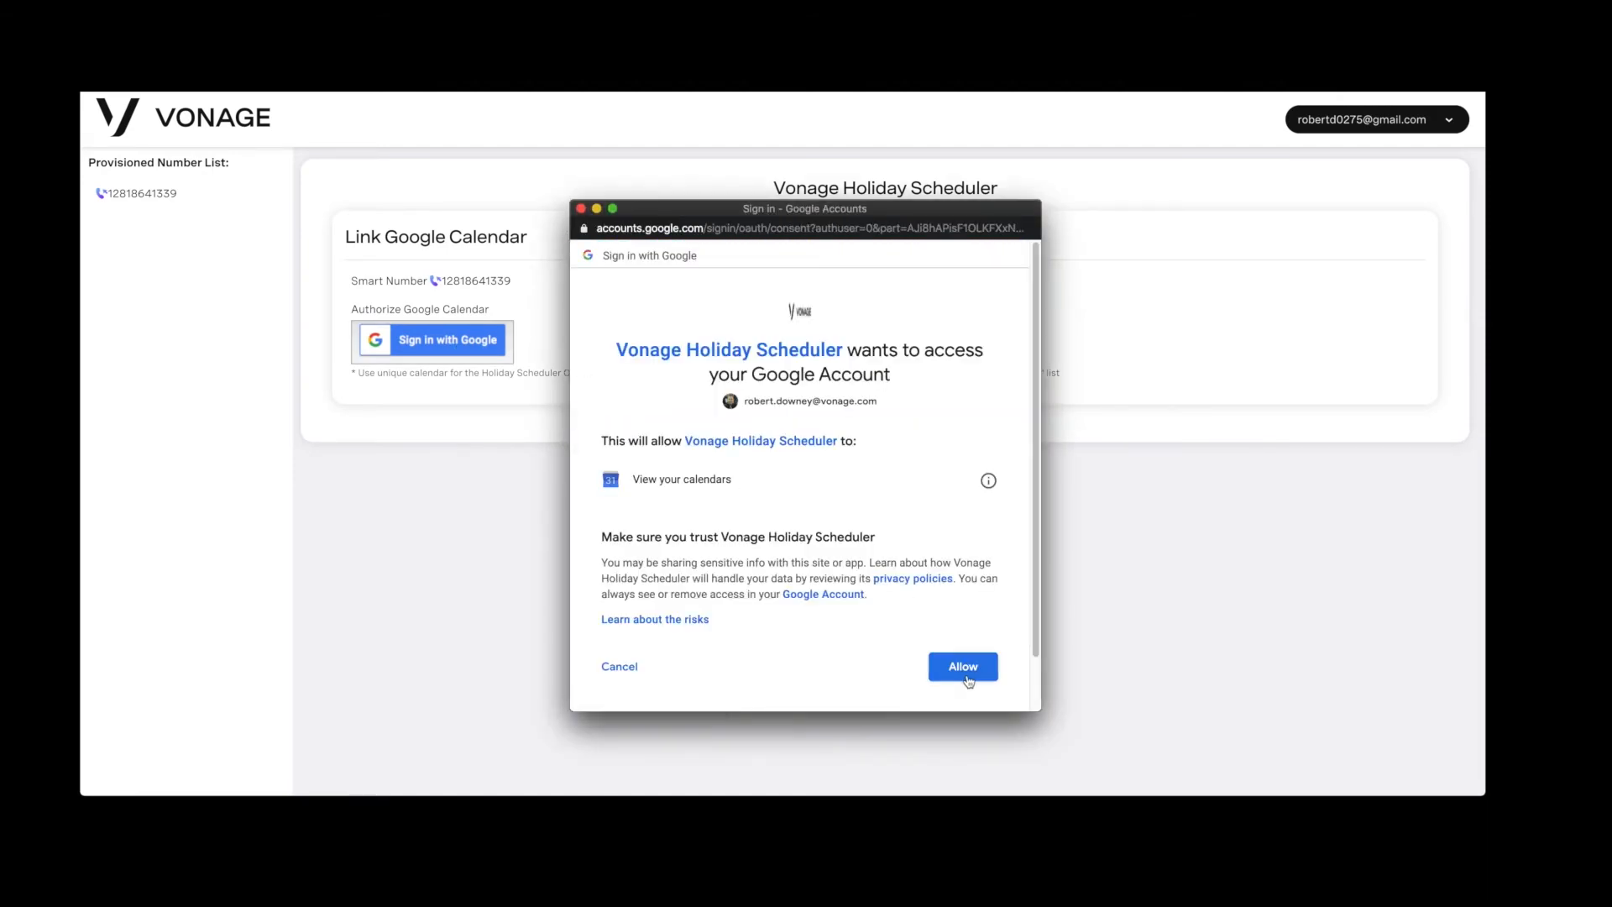
left_click(966, 671)
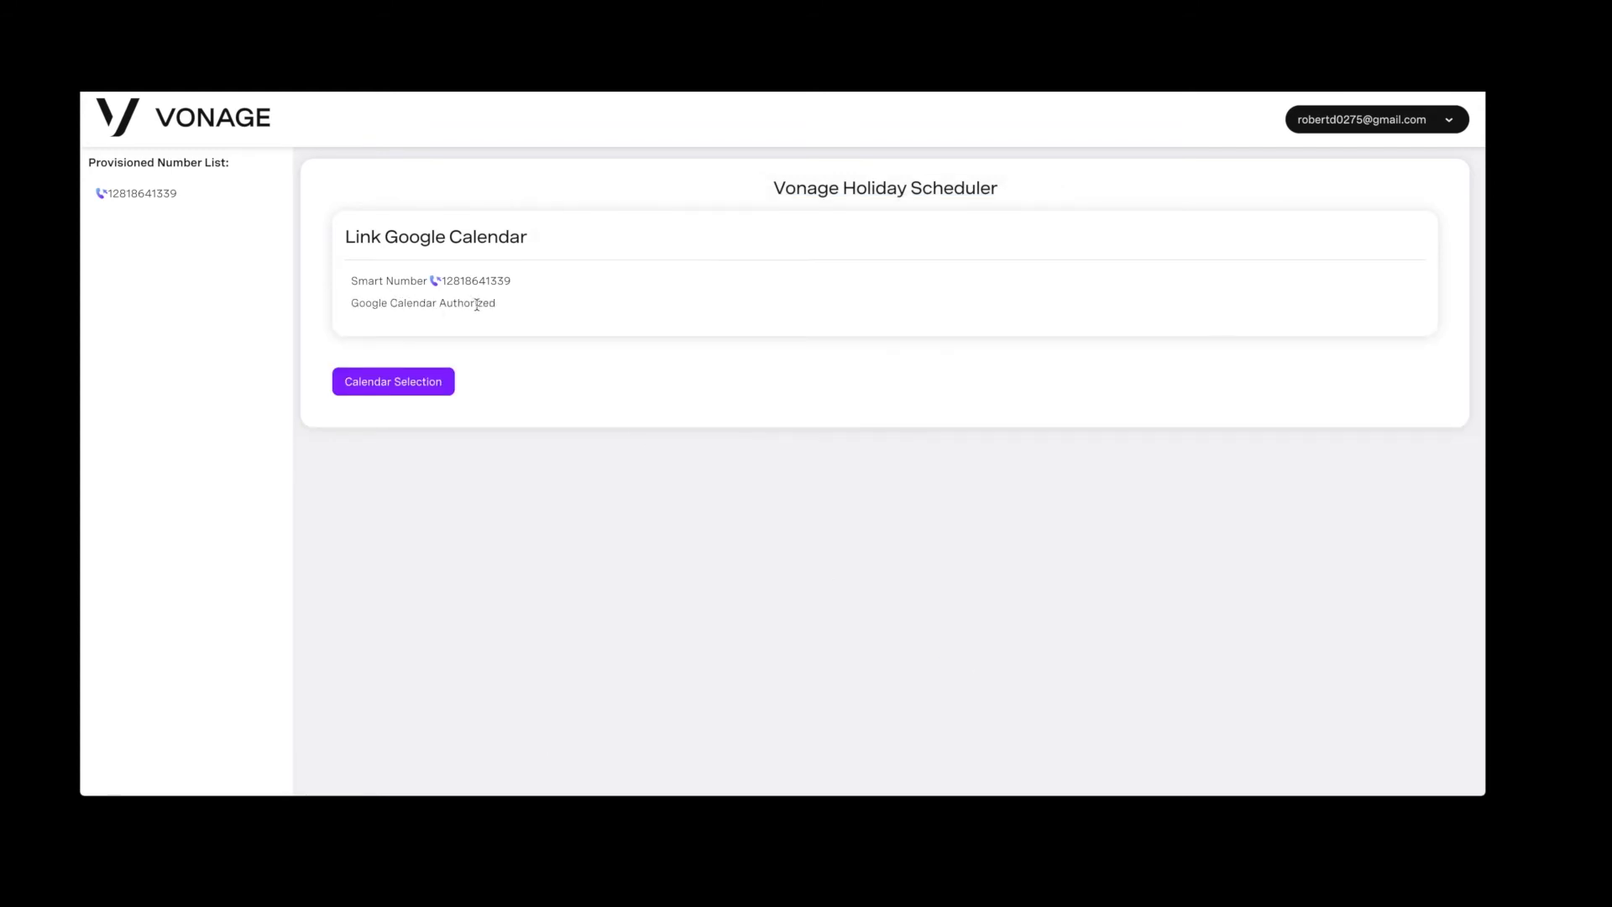
In Google Calendar in a new tab, start a detailed event on Thursday, Apr 2, 2020 at 8:00am in the Holiday Calendar VBC calendar
key("super+t")
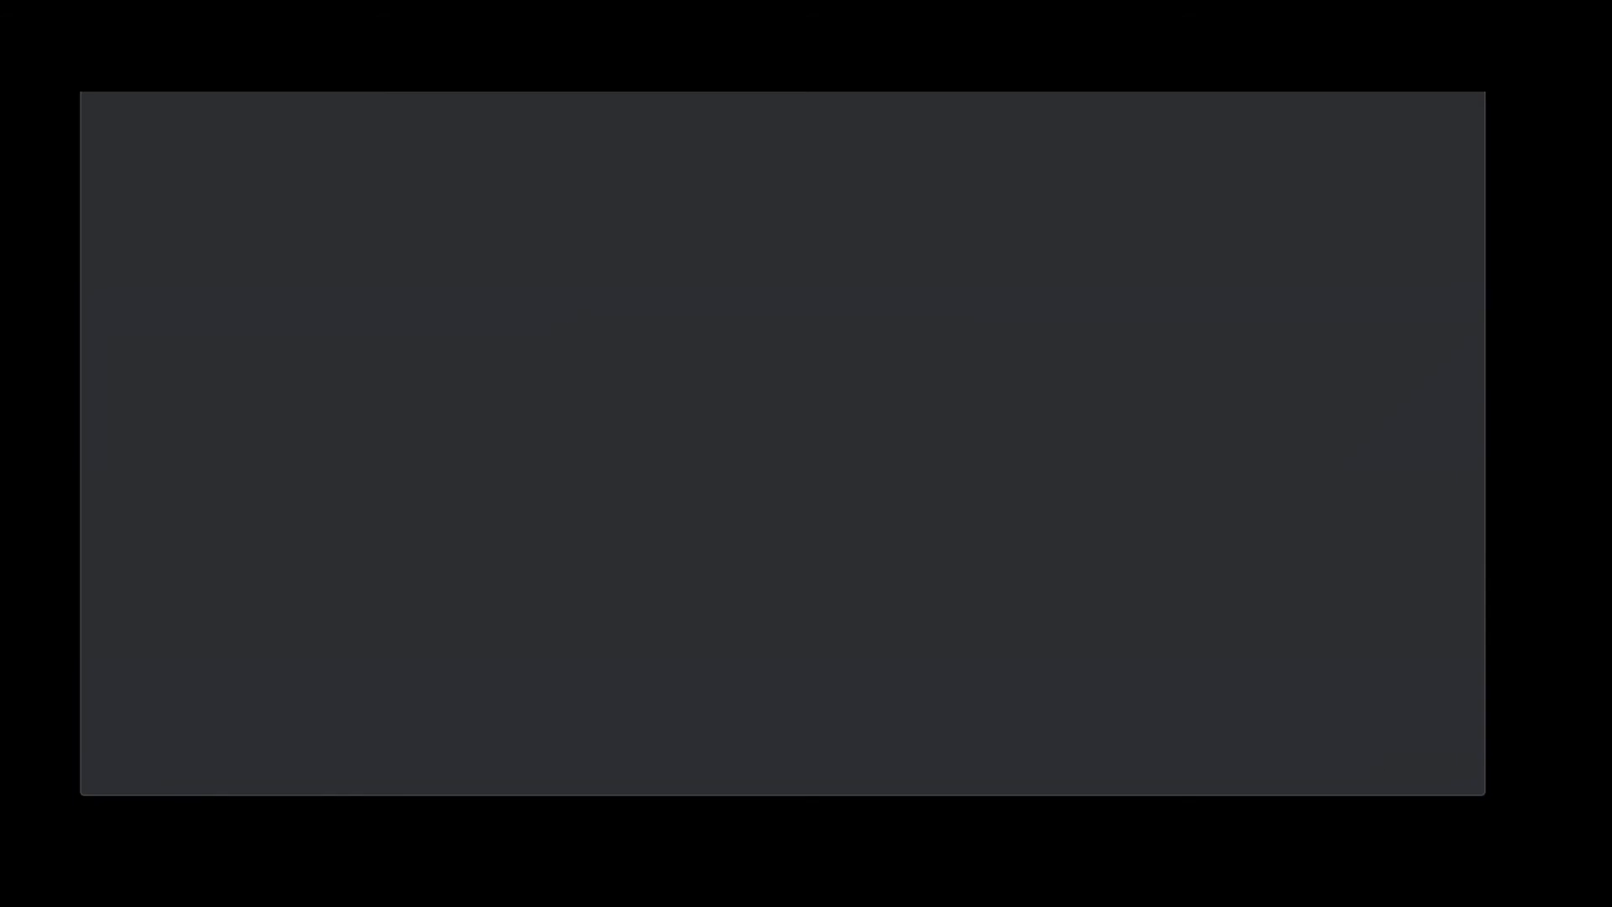
left_click(252, 89)
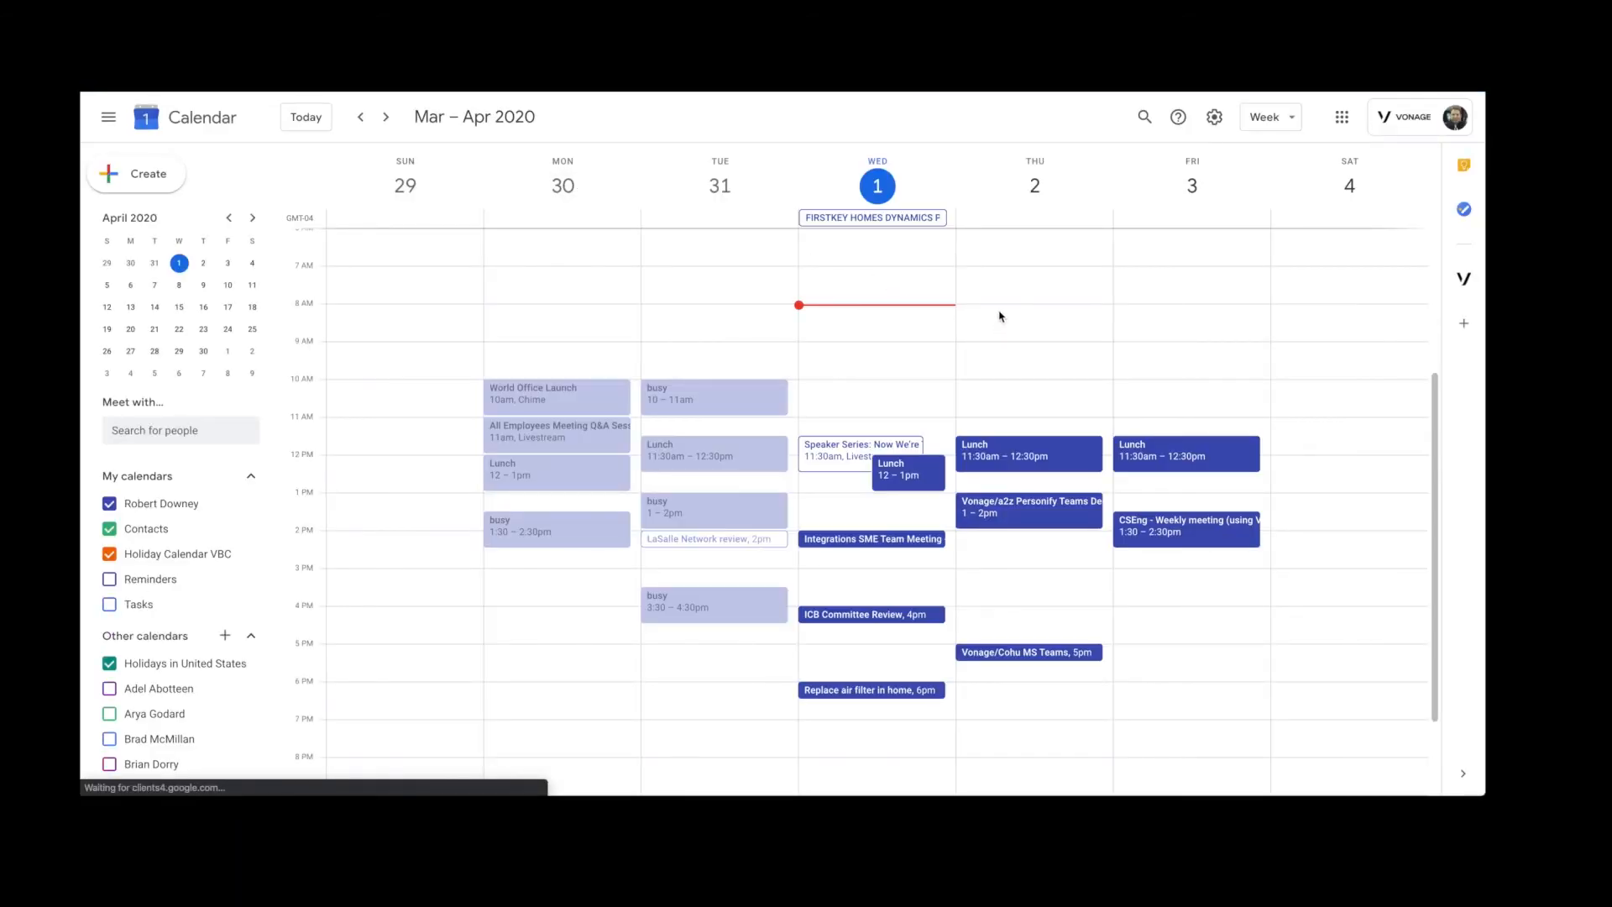
left_click(1002, 307)
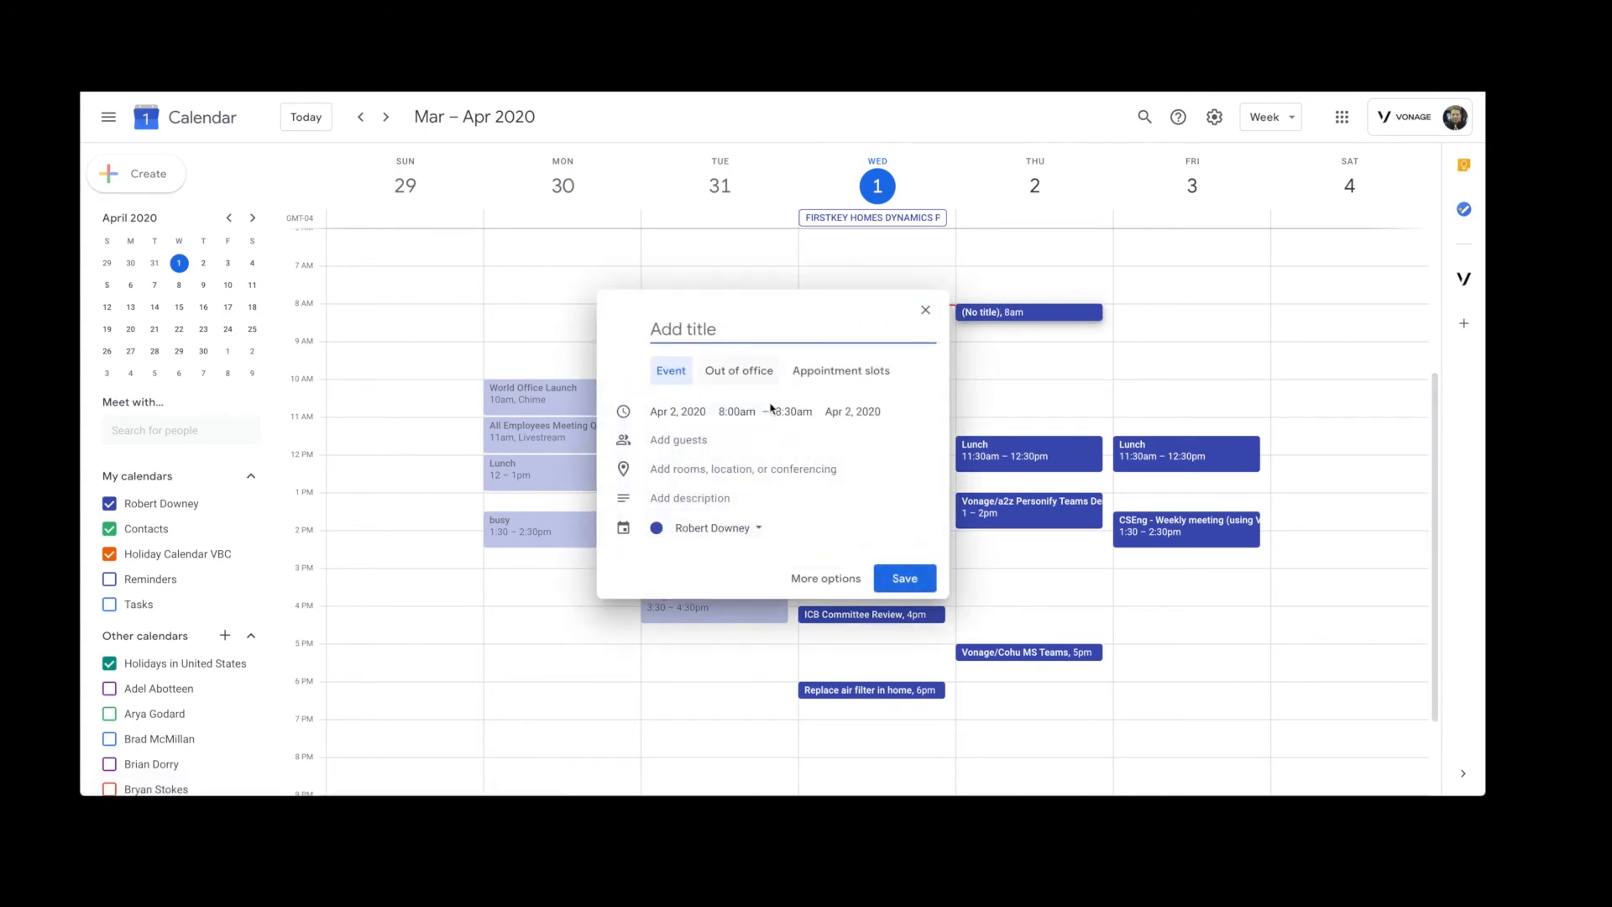
left_click(813, 583)
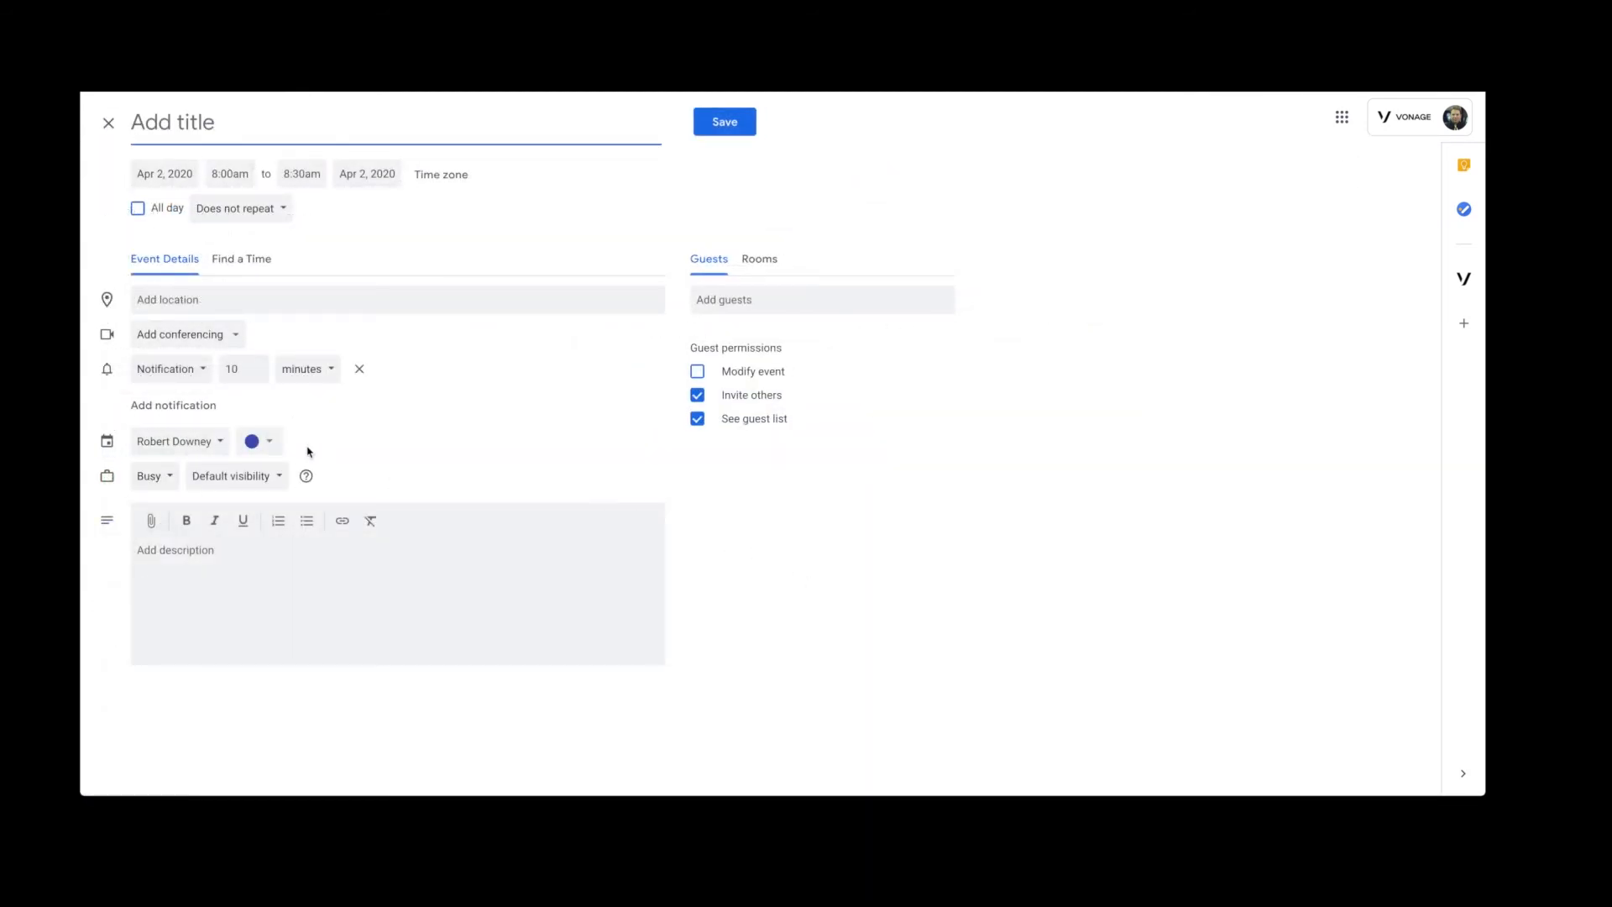
left_click(174, 445)
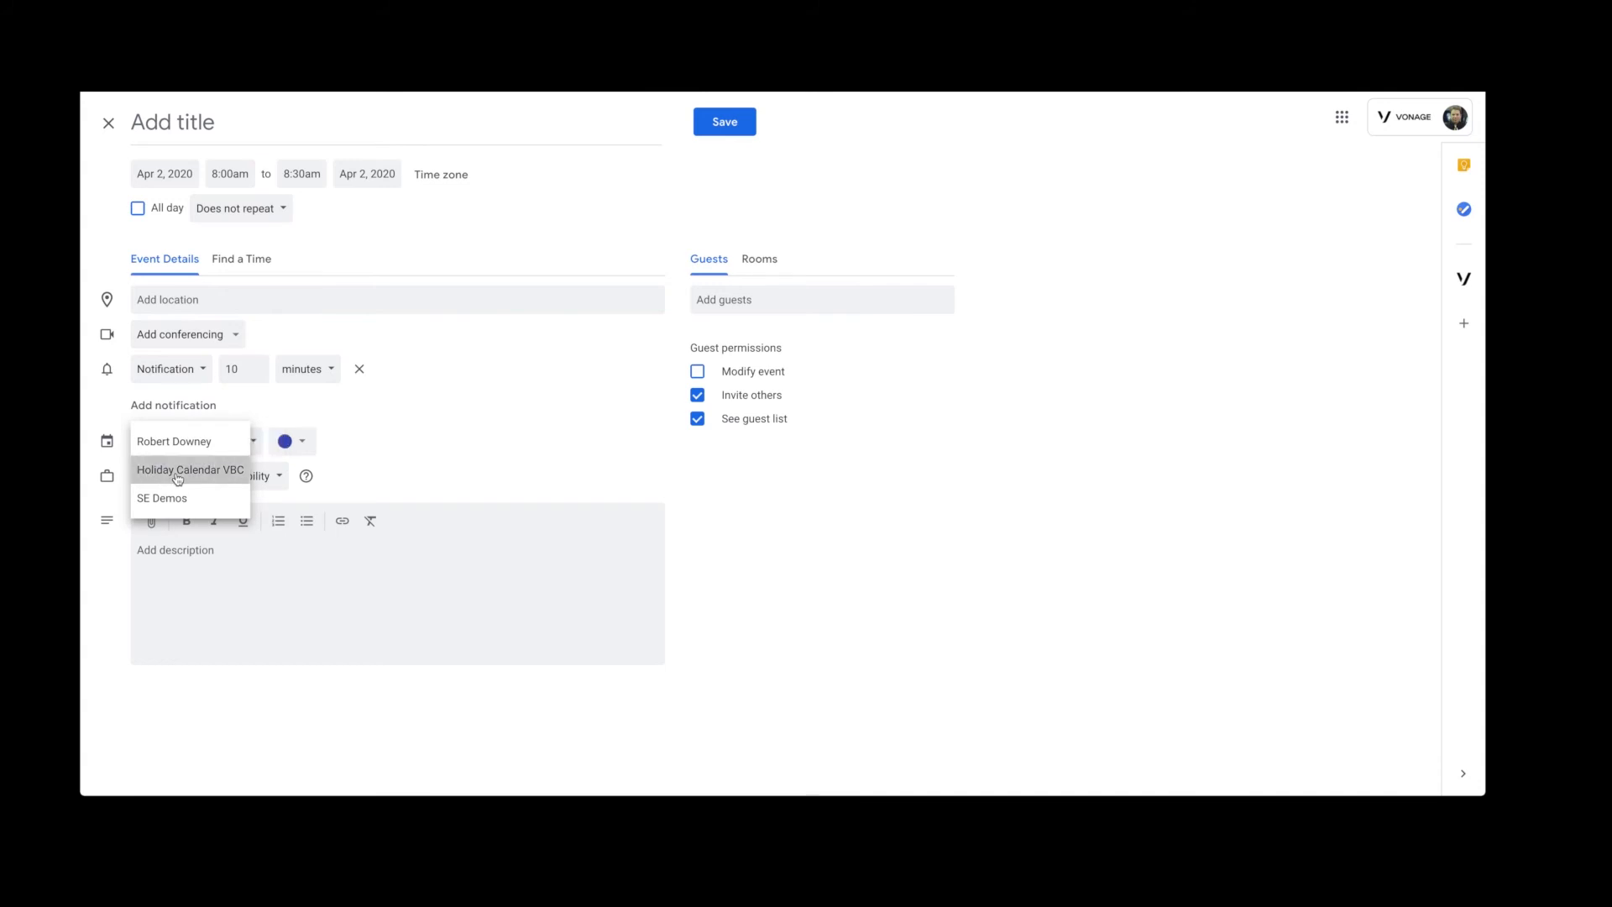
left_click(177, 478)
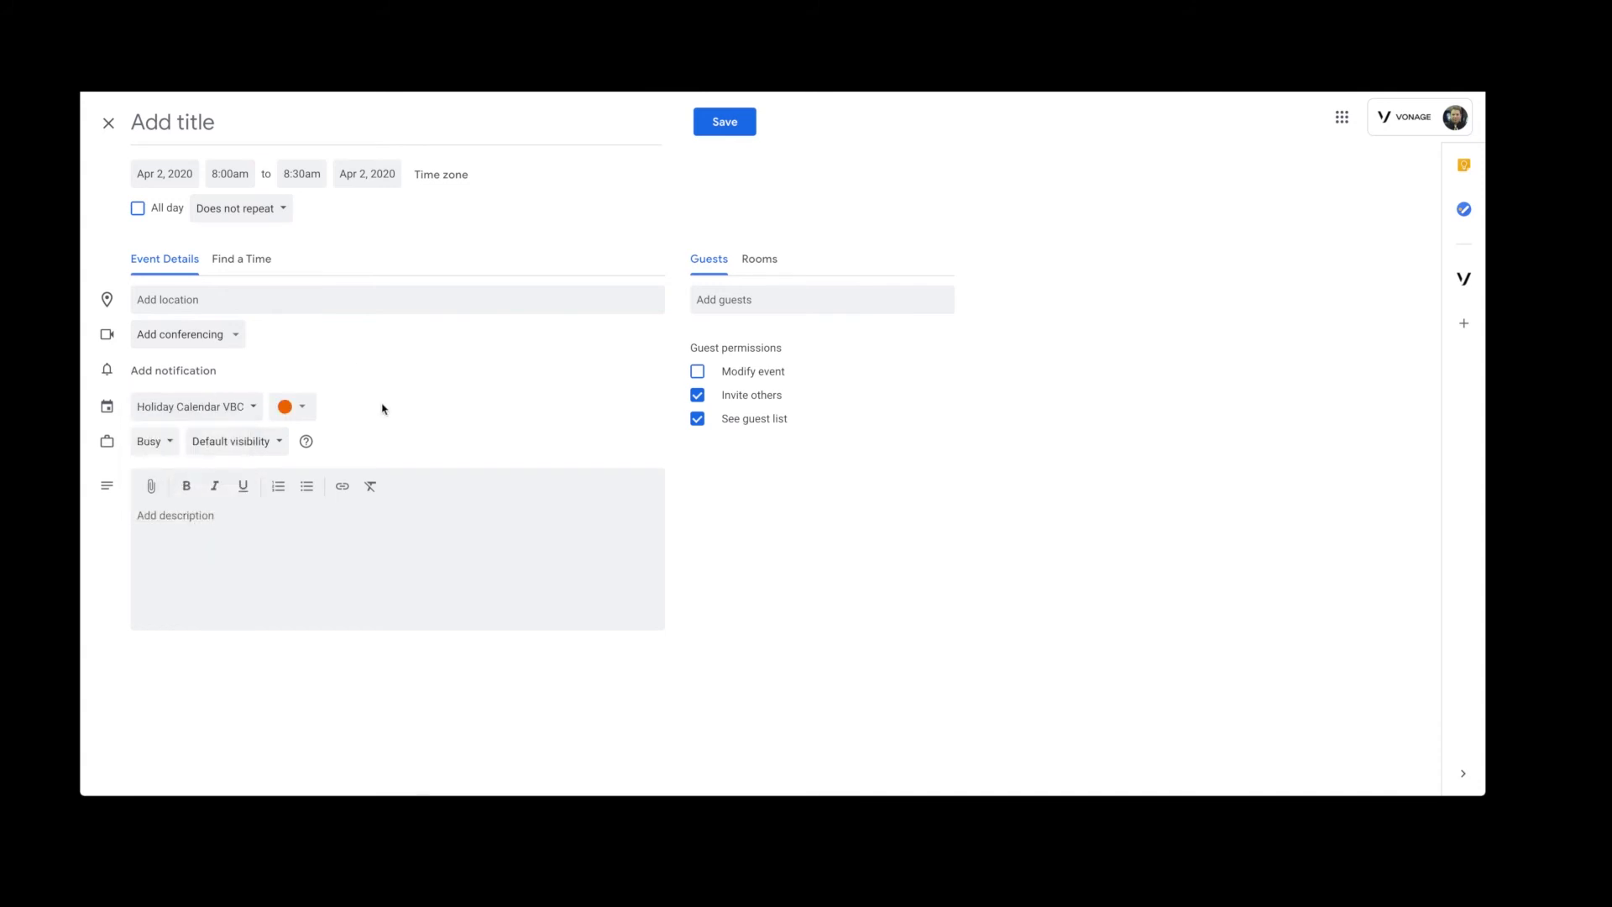
Set the event's end time to 6:00pm
left_click(311, 173)
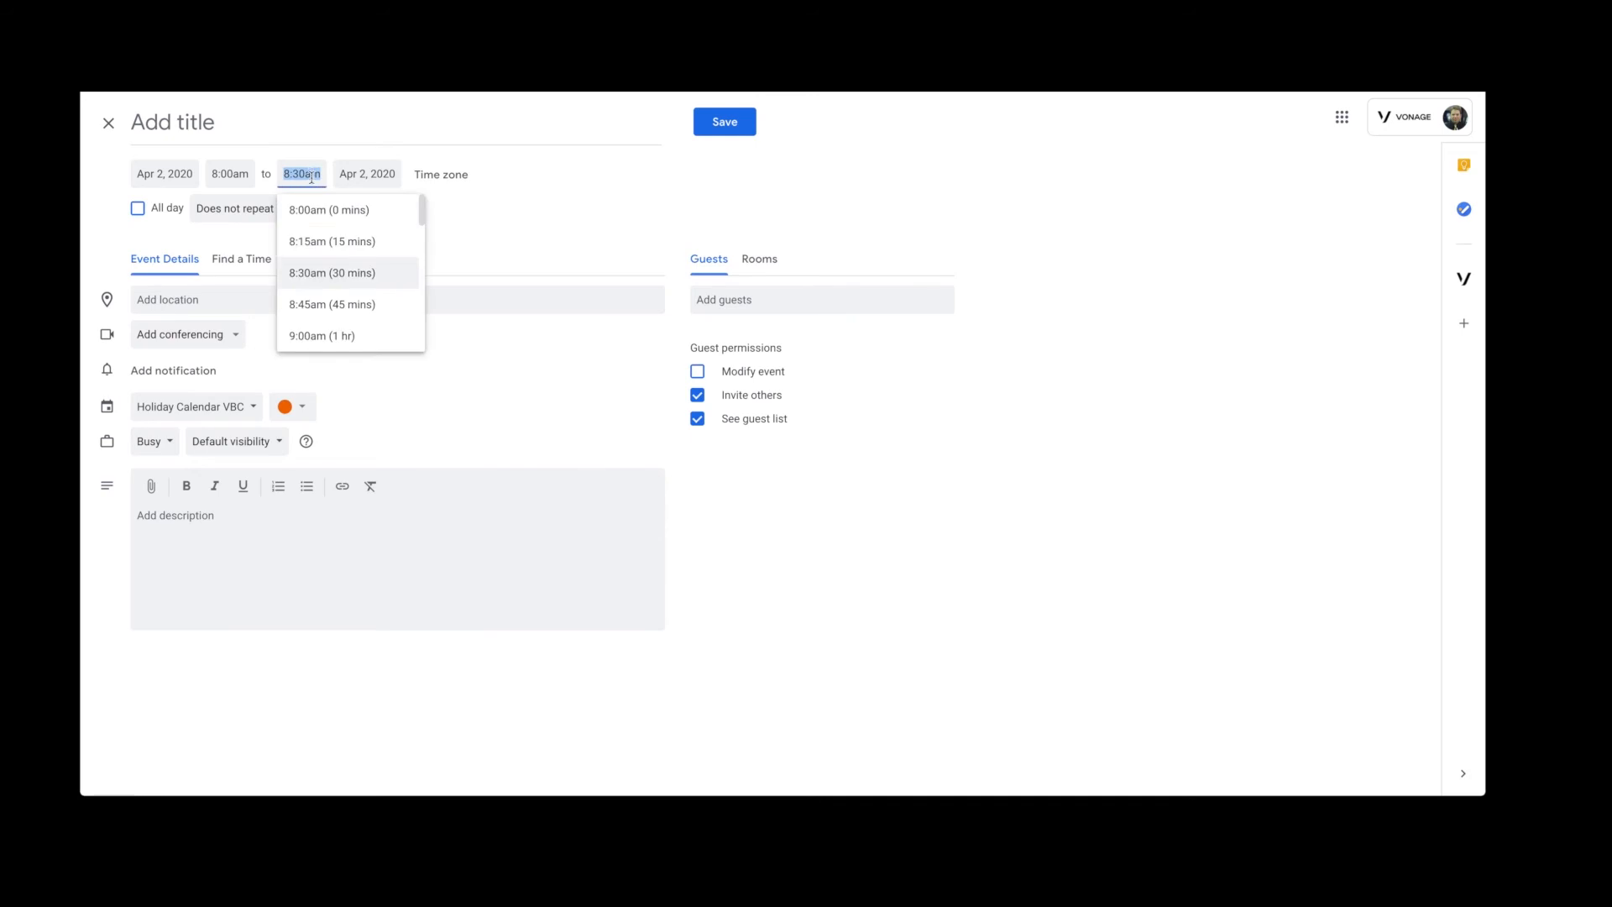
scroll(384, 266, "down", 2)
scroll(382, 272, "down", 3)
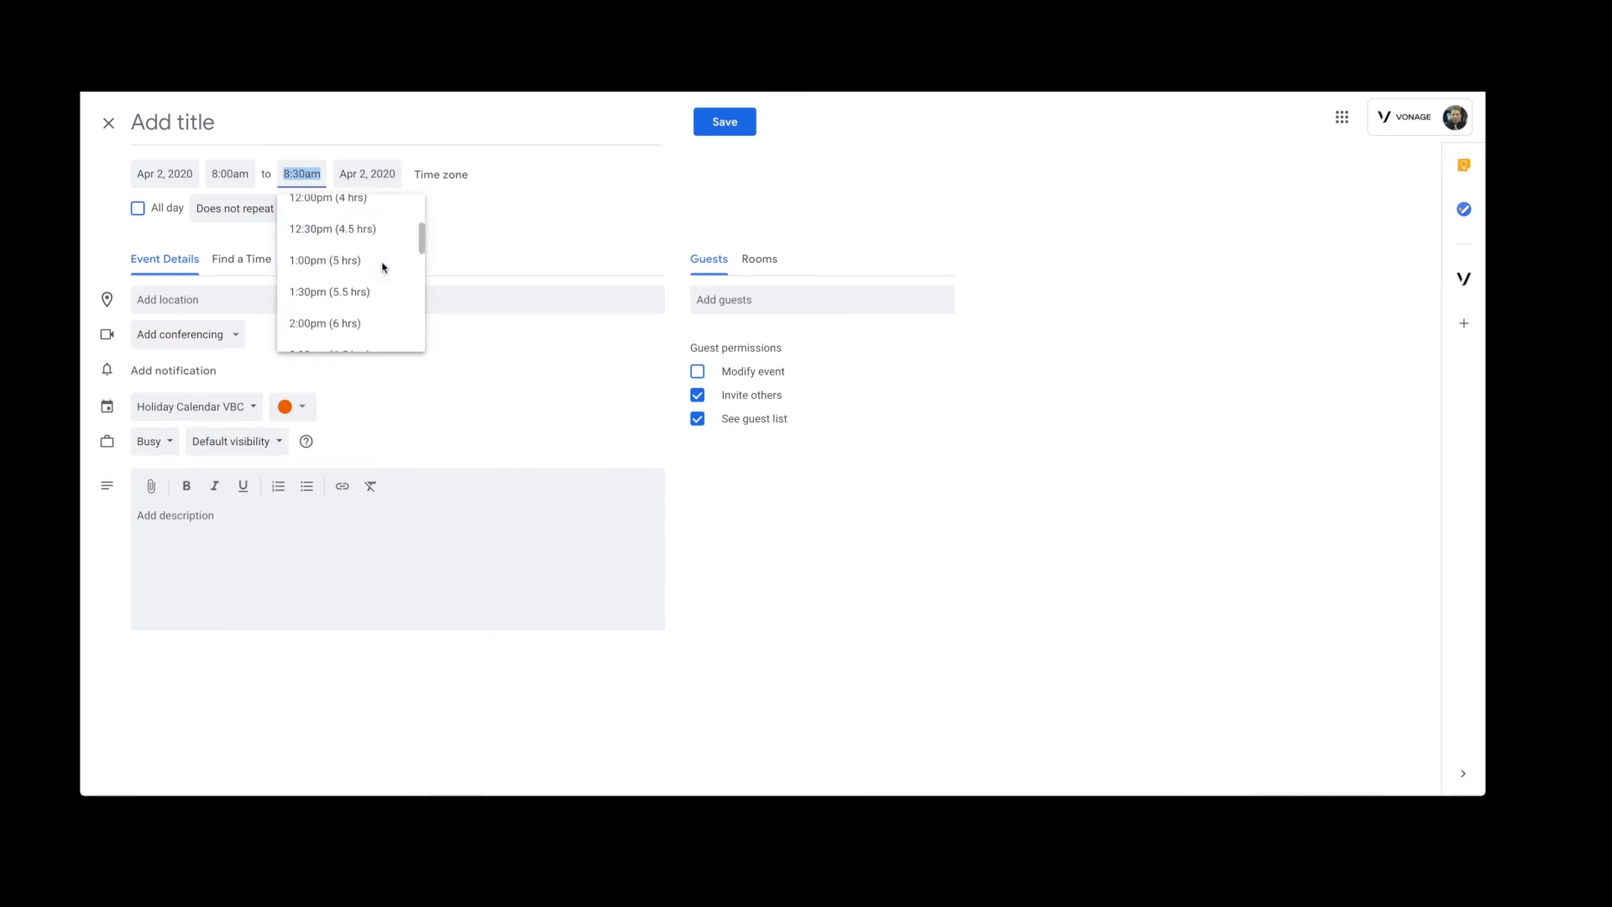
scroll(374, 286, "down", 1)
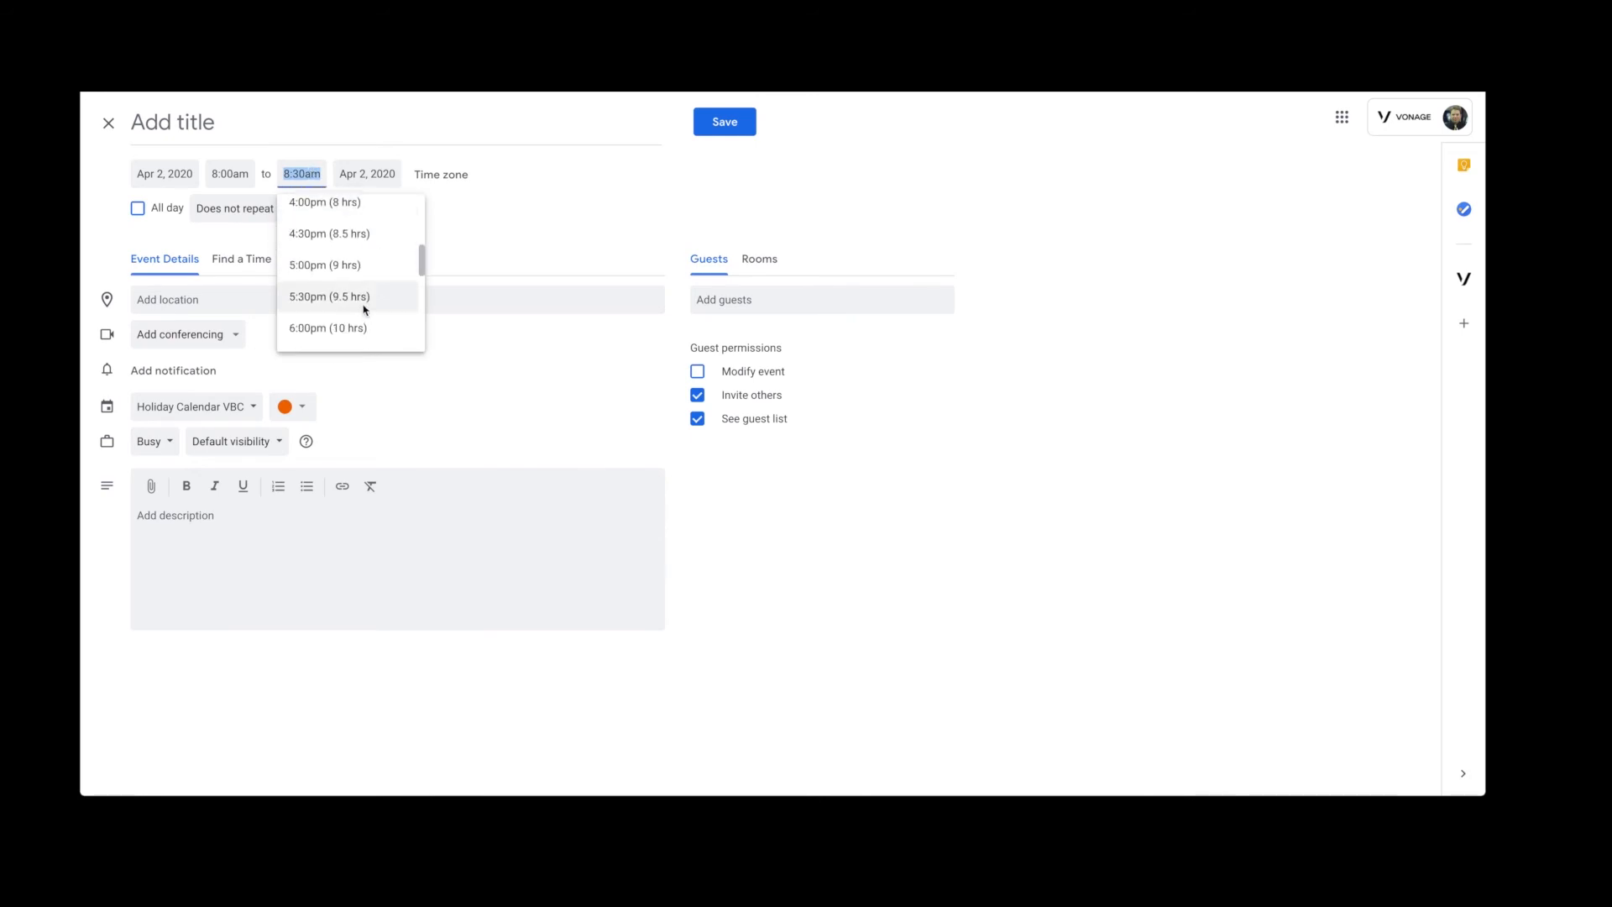
left_click(356, 326)
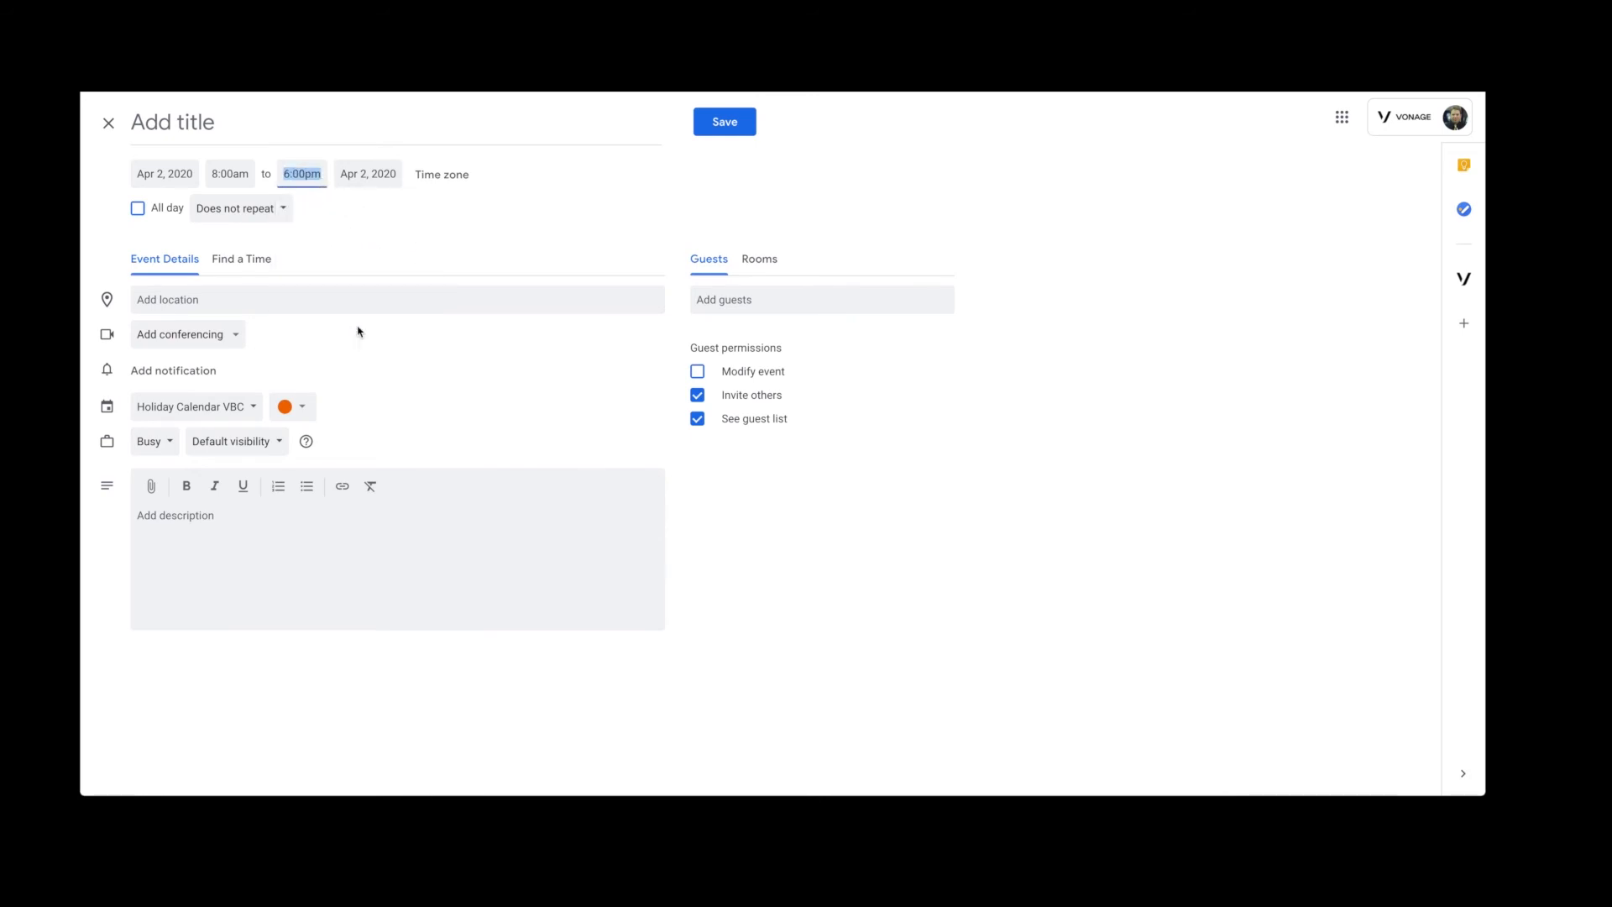
Title the event "I'm Sorry but we are closed due to bad weather" and save it
left_click(219, 122)
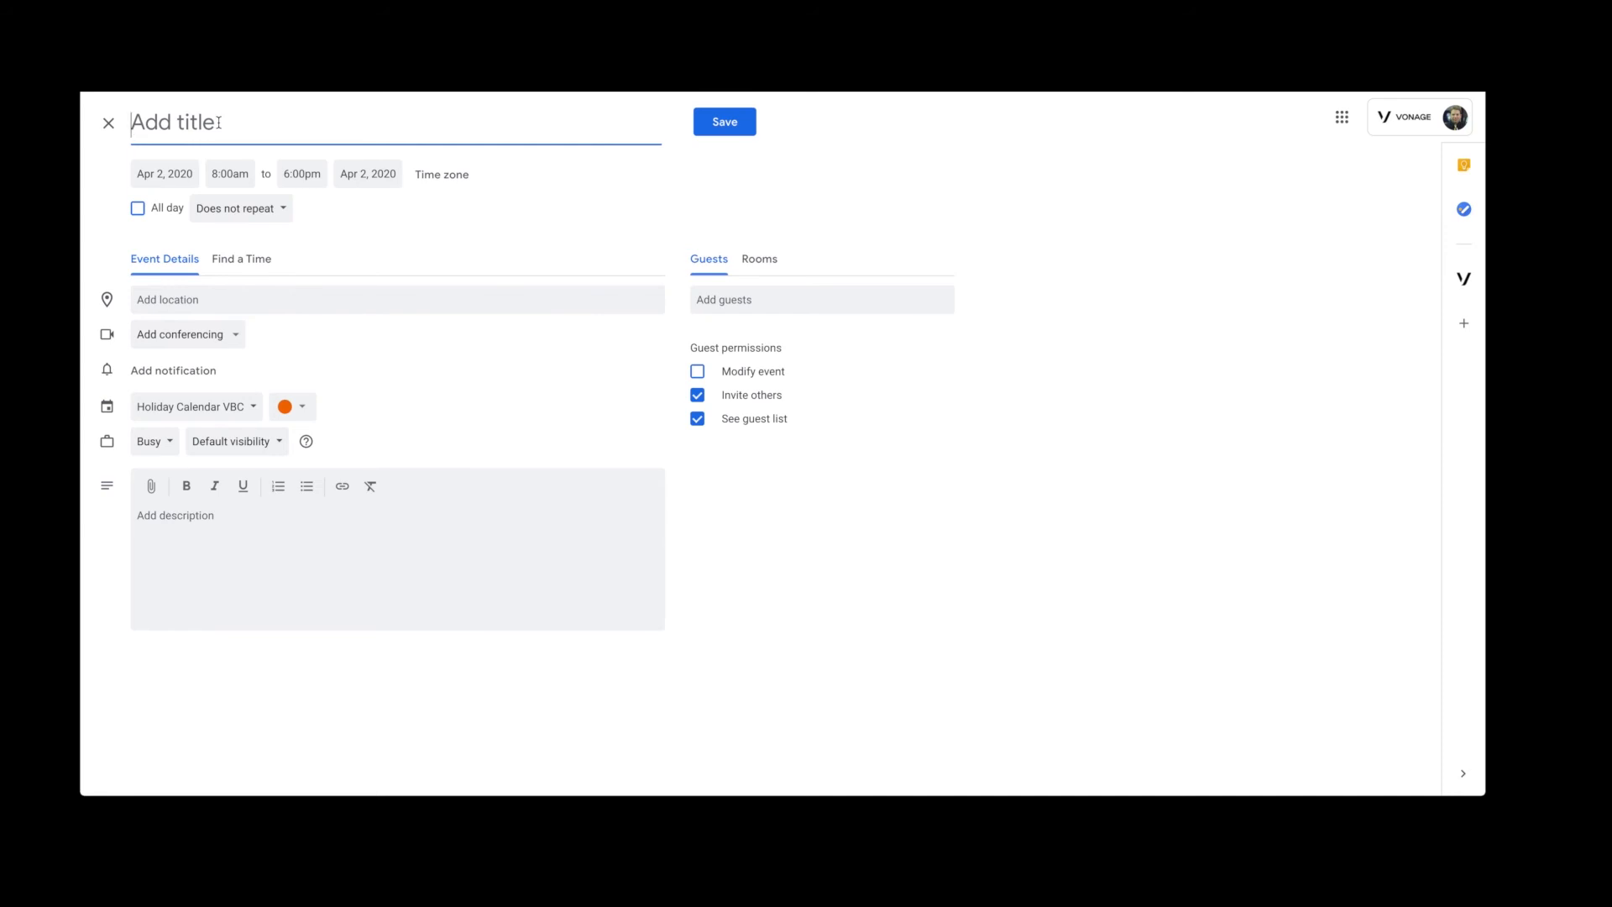
type("I'm Sorry but we are closed due to bad weather")
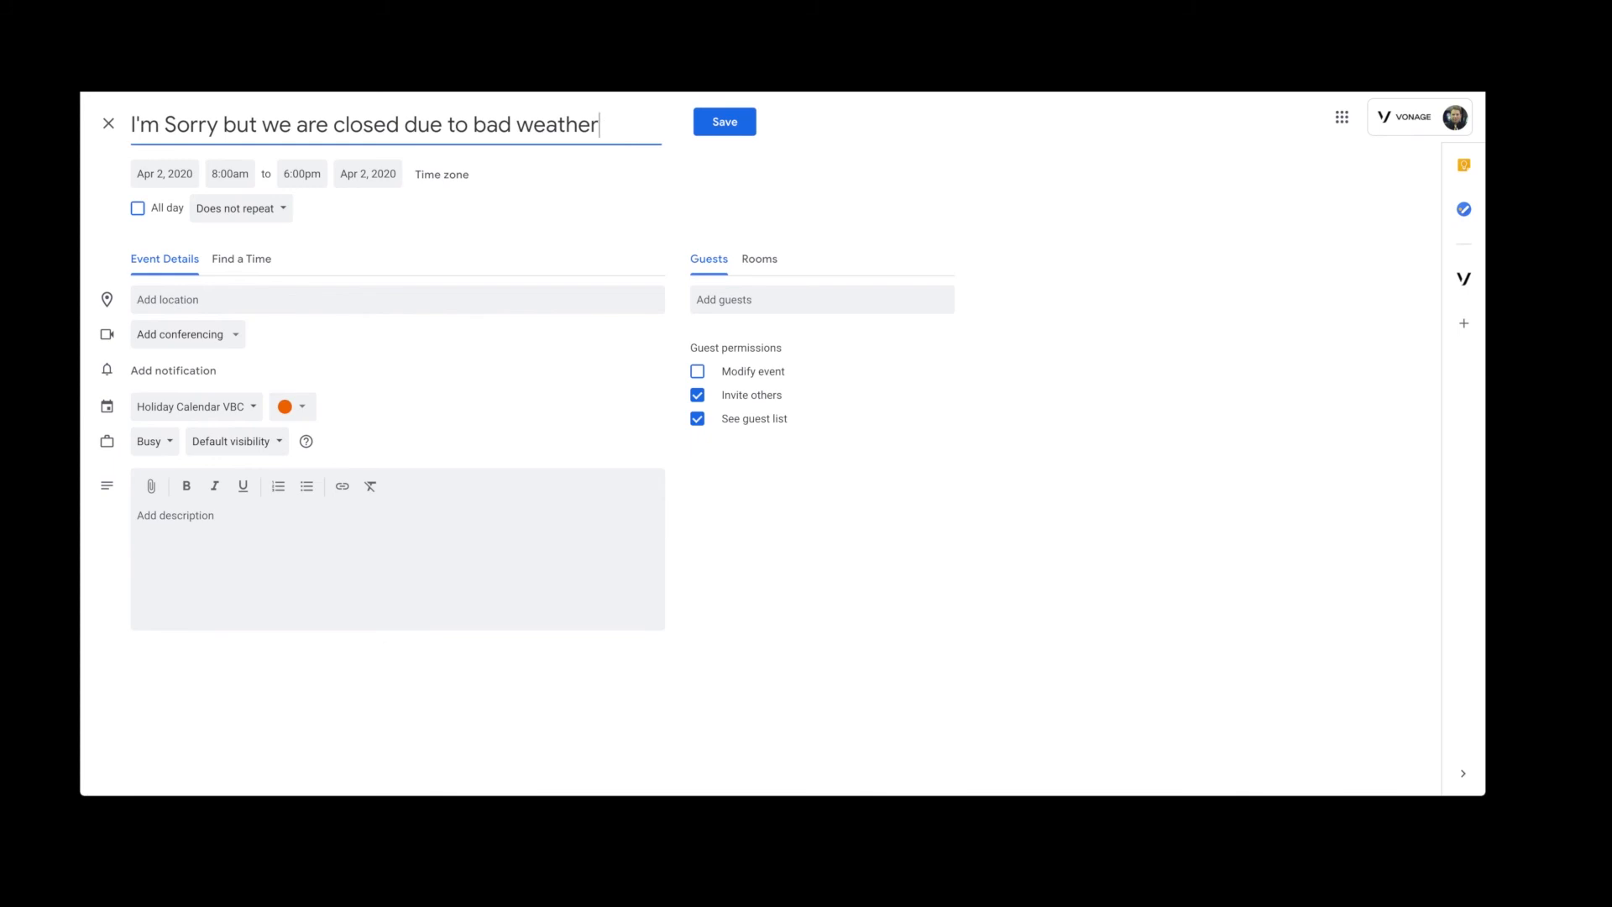
left_click(727, 124)
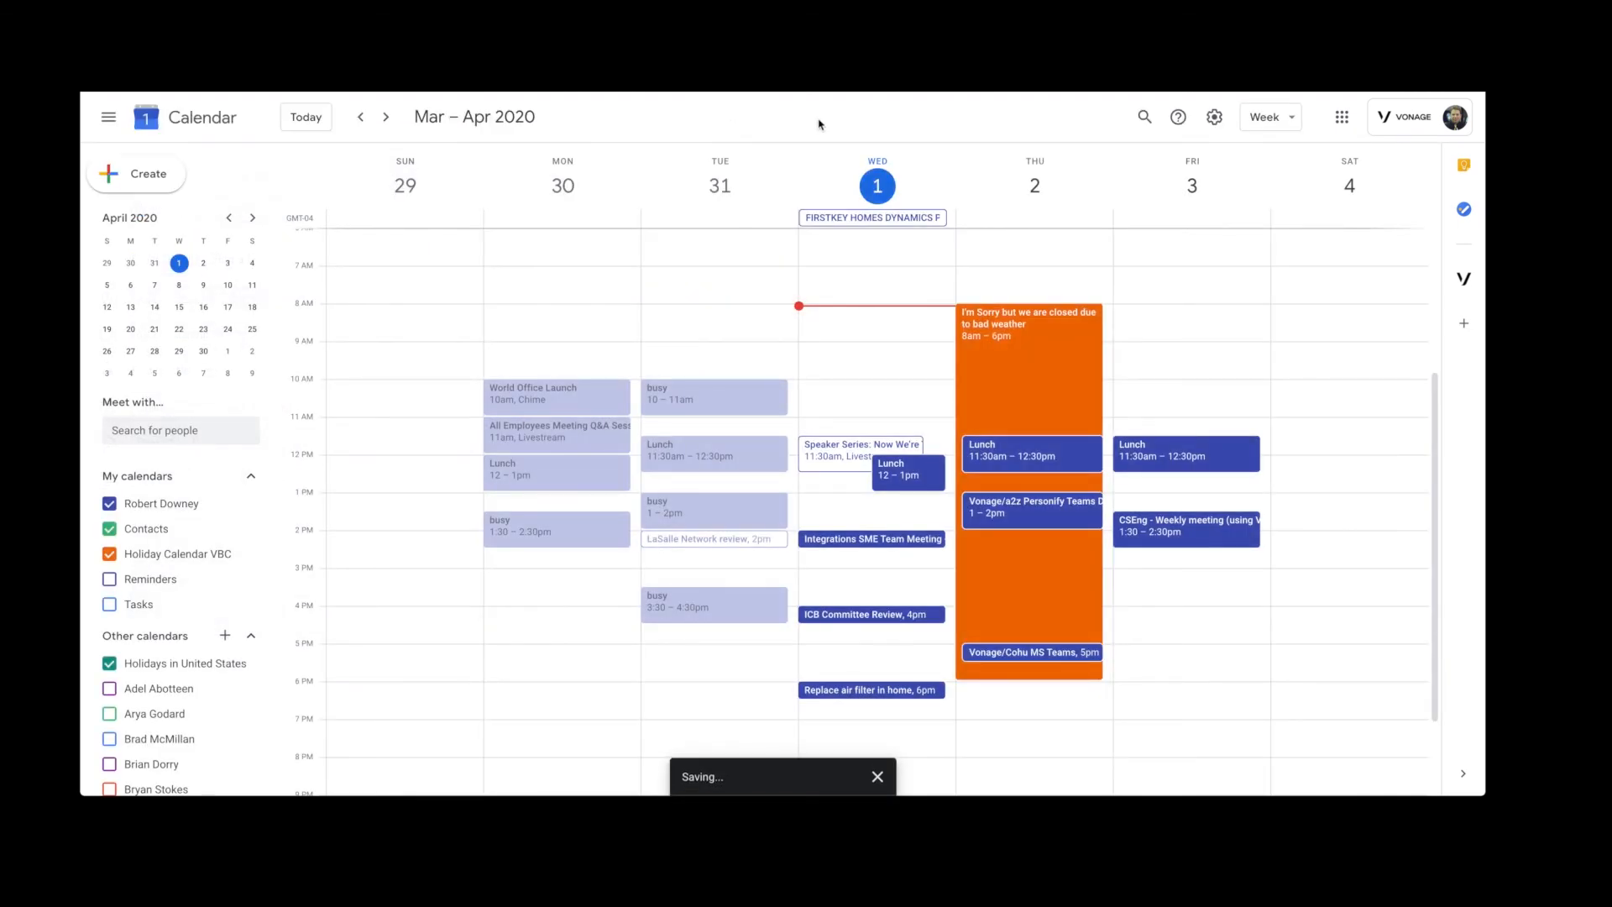